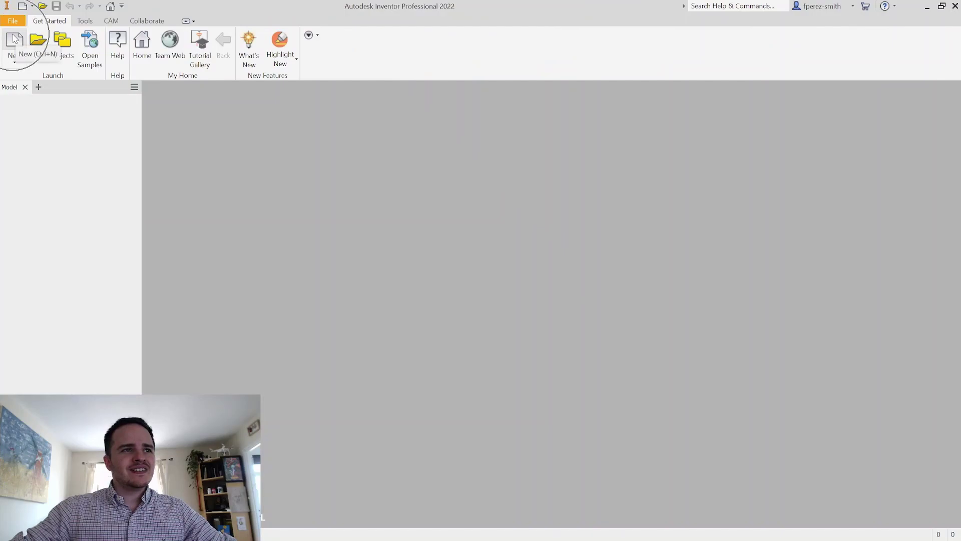
# Create a new part and start a 2D sketch on the front origin plane.
pyautogui.click(258, 155)
pyautogui.click(376, 166)
pyautogui.doubleClick(379, 164)
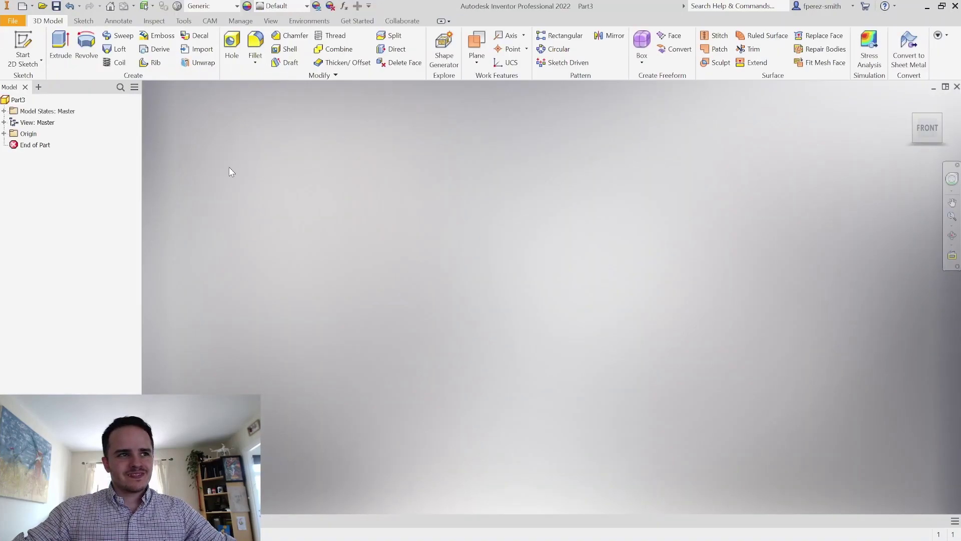
pyautogui.click(24, 45)
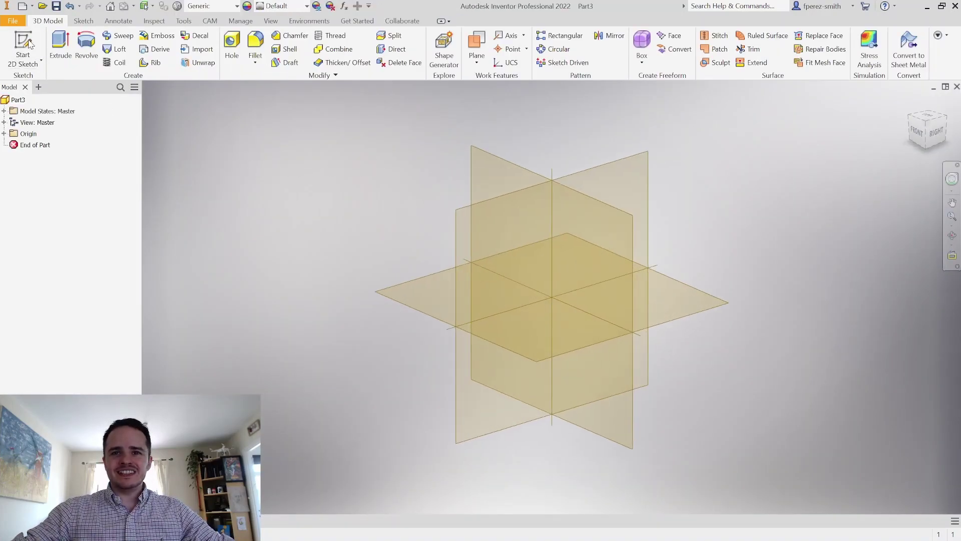
pyautogui.click(494, 158)
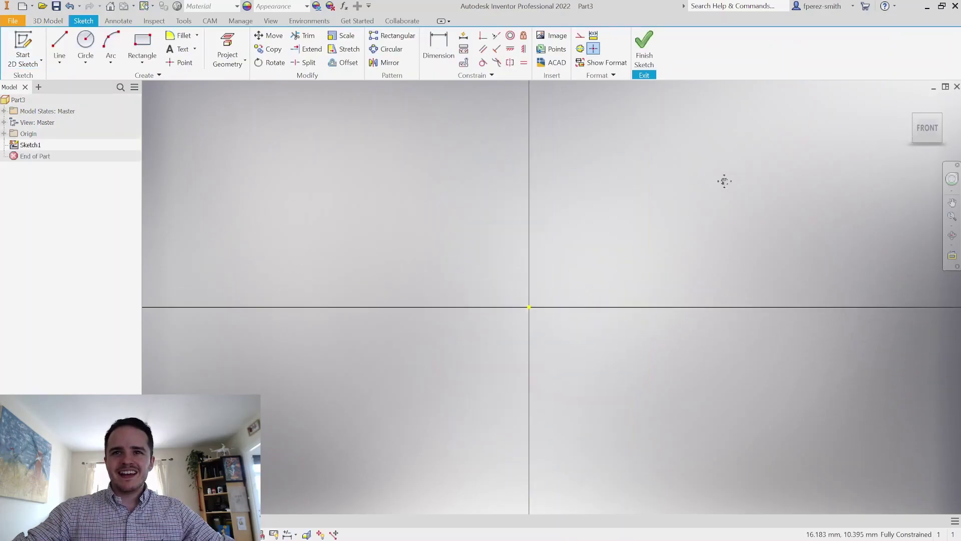
# Insert the Gavel of Pure Light JPG into the sketch as a reference image with its upper-left corner at the origin.
pyautogui.click(564, 39)
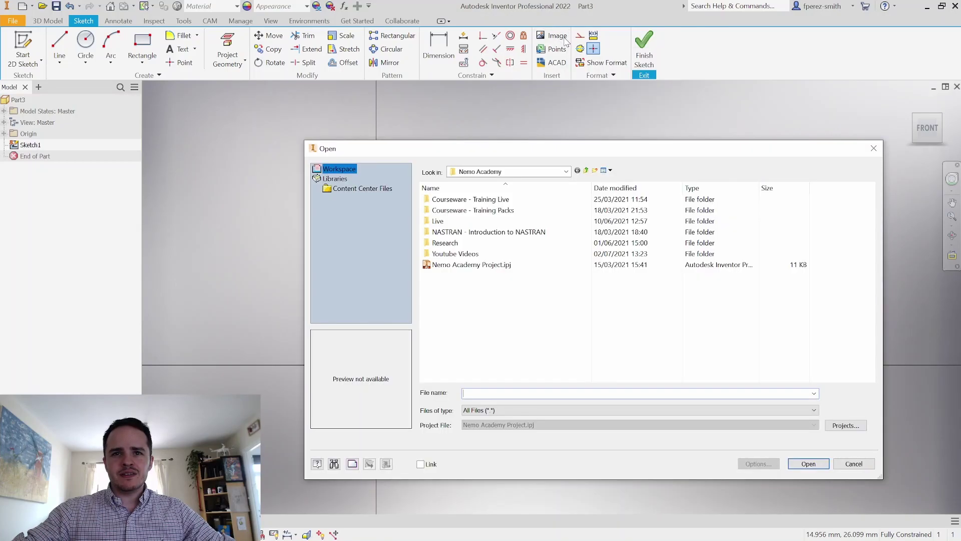
pyautogui.doubleClick(463, 232)
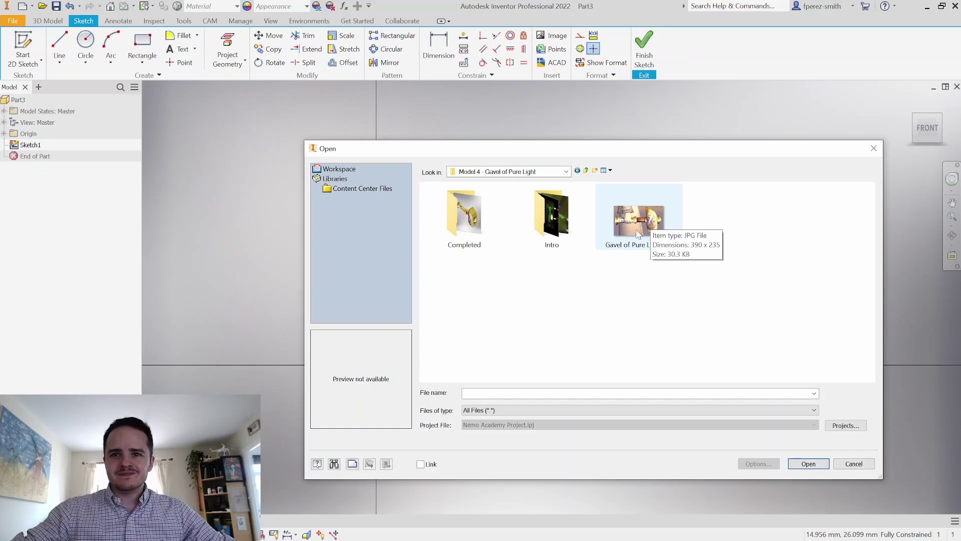
pyautogui.doubleClick(641, 221)
pyautogui.scroll(-3, 487, 222)
pyautogui.click(400, 235)
pyautogui.scroll(-3, 559, 195)
pyautogui.press('Escape')
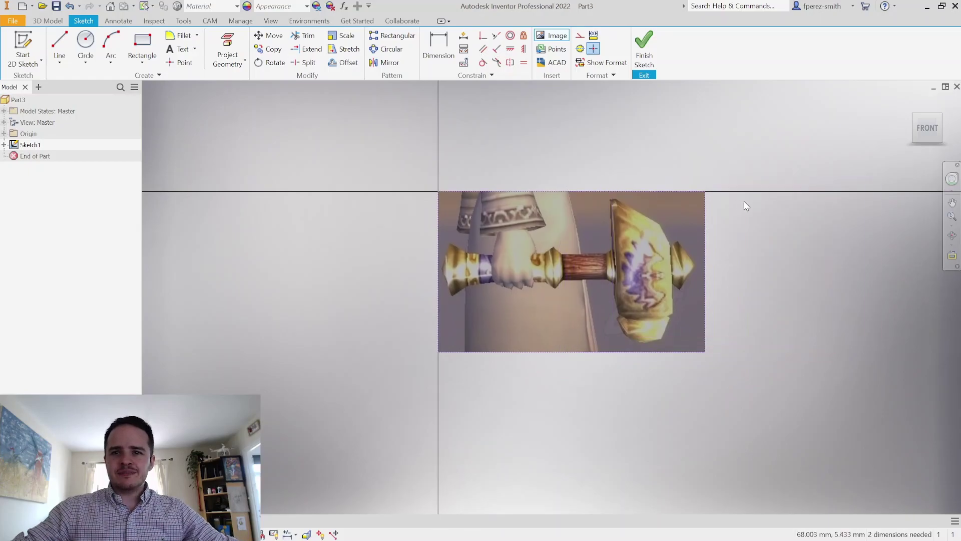
# Draw a reference line about 45 mm long down the handle-side edge of the hammer head to gauge the image's size.
pyautogui.click(60, 45)
pyautogui.click(612, 201)
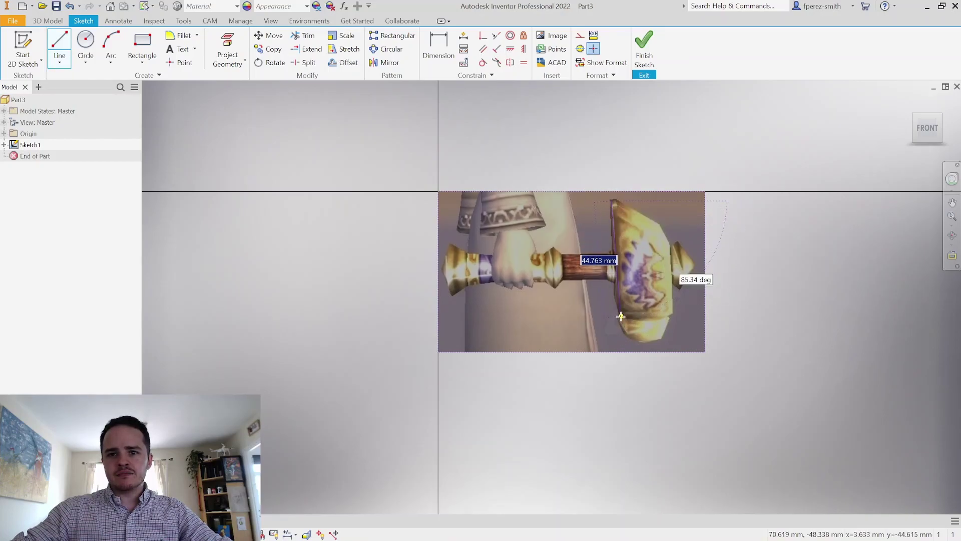
pyautogui.click(620, 316)
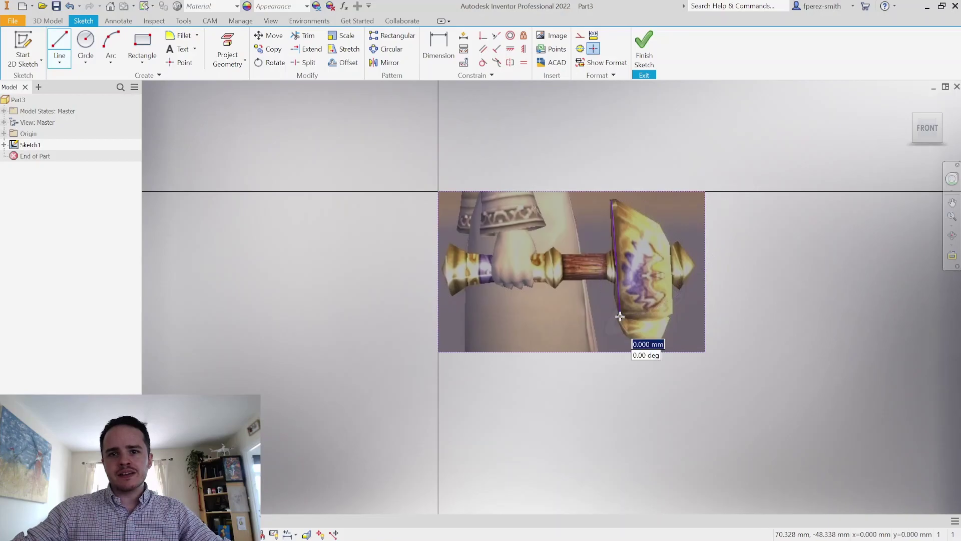
pyautogui.press('Escape')
pyautogui.press('d')
pyautogui.press('Escape')
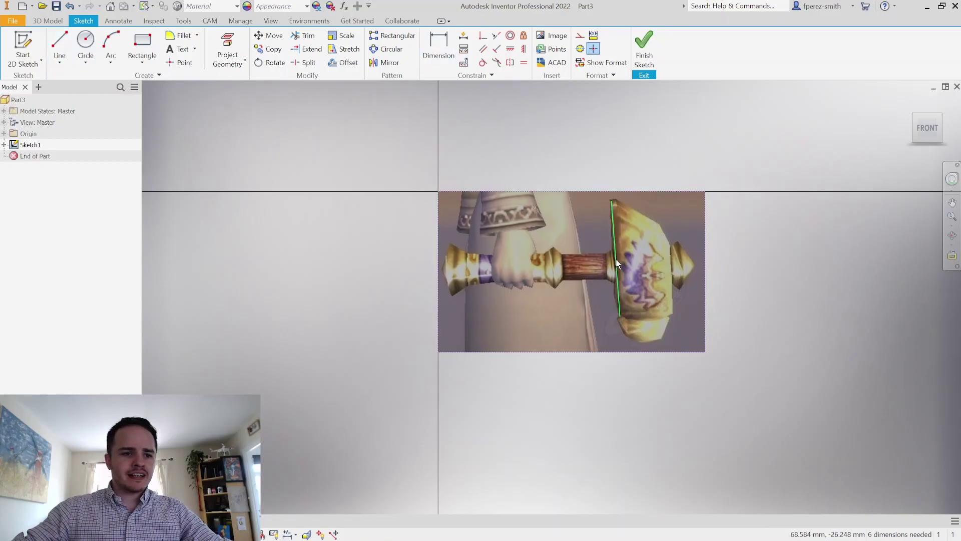
# Open the calculator, divide 300 by 44 to work out the image's scale factor, and return to the sketch.
pyautogui.press('super')
pyautogui.write('calc')
pyautogui.press('Return')
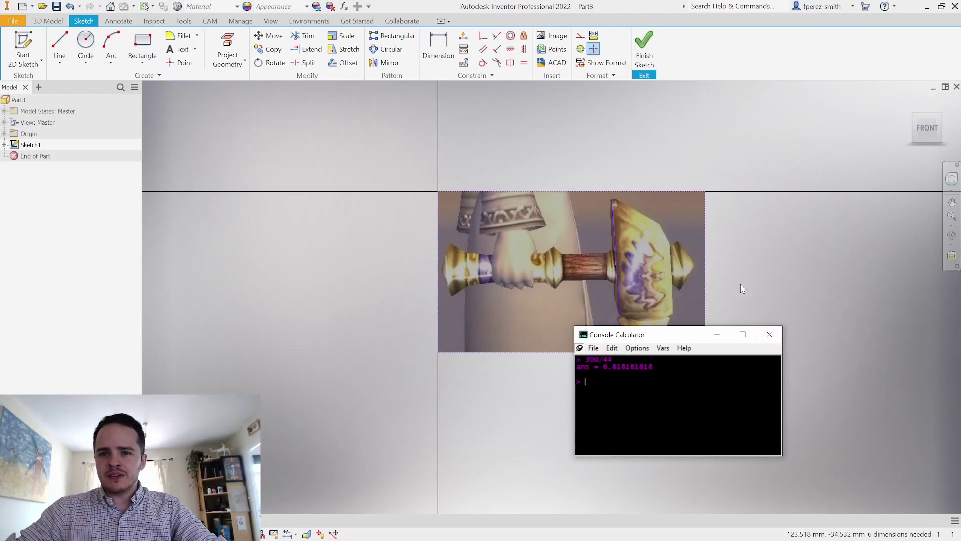
pyautogui.click(717, 332)
# Delete the reference line and scale the hammer image by 6.68 about its corner at the origin.
pyautogui.click(616, 248)
pyautogui.press('Delete')
pyautogui.click(570, 270)
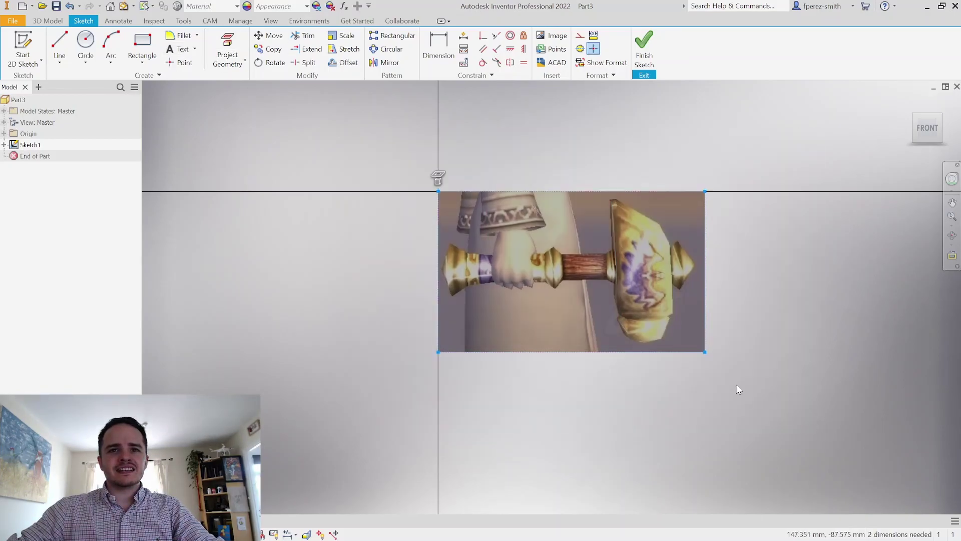
pyautogui.click(345, 38)
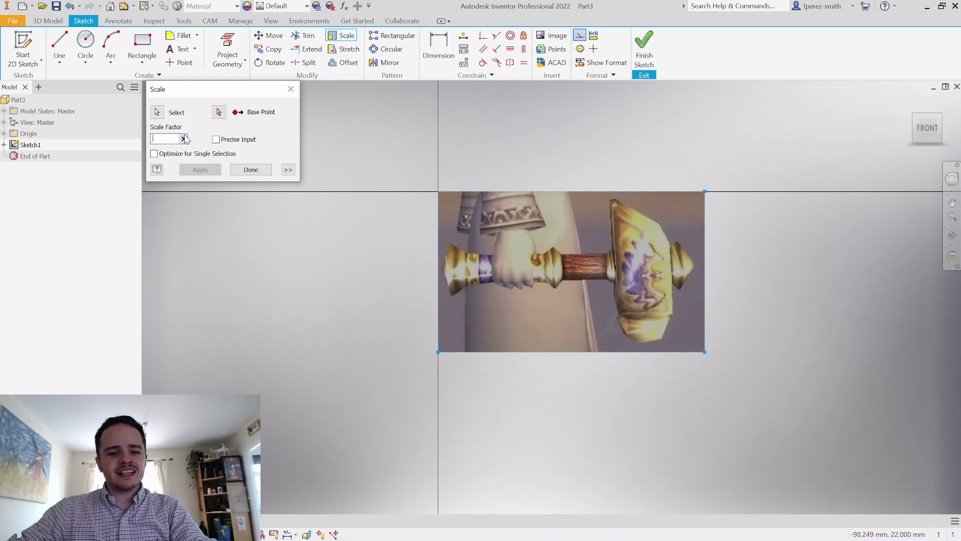
pyautogui.click(219, 112)
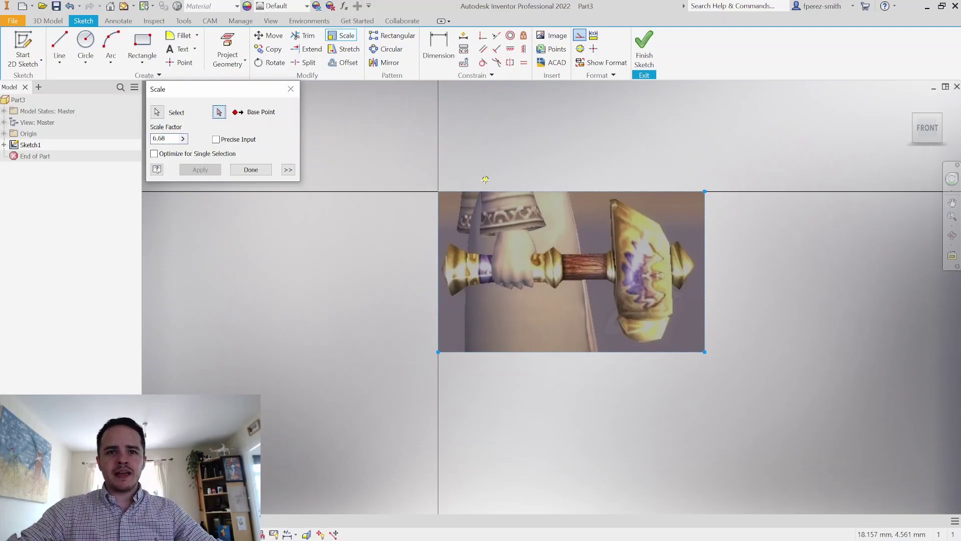
pyautogui.click(438, 190)
pyautogui.click(422, 289)
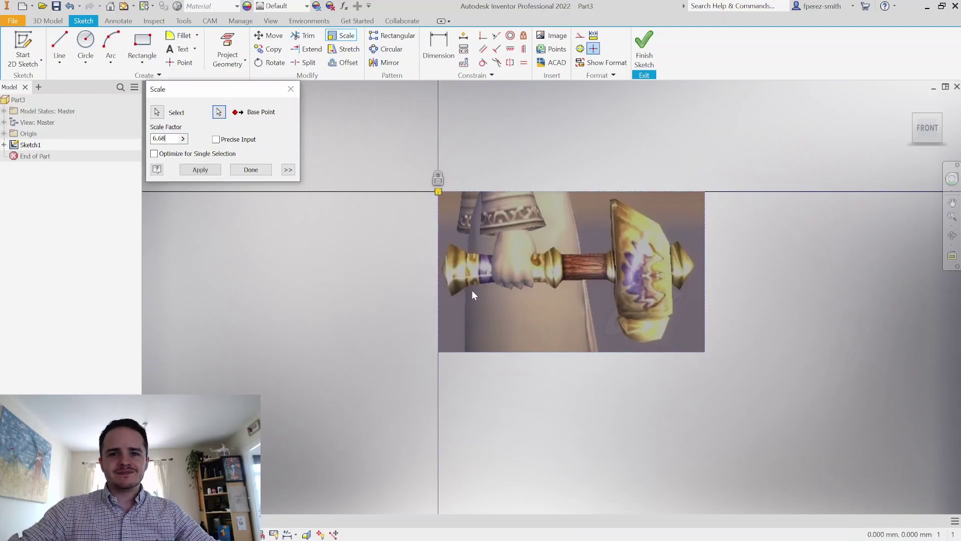
pyautogui.click(200, 171)
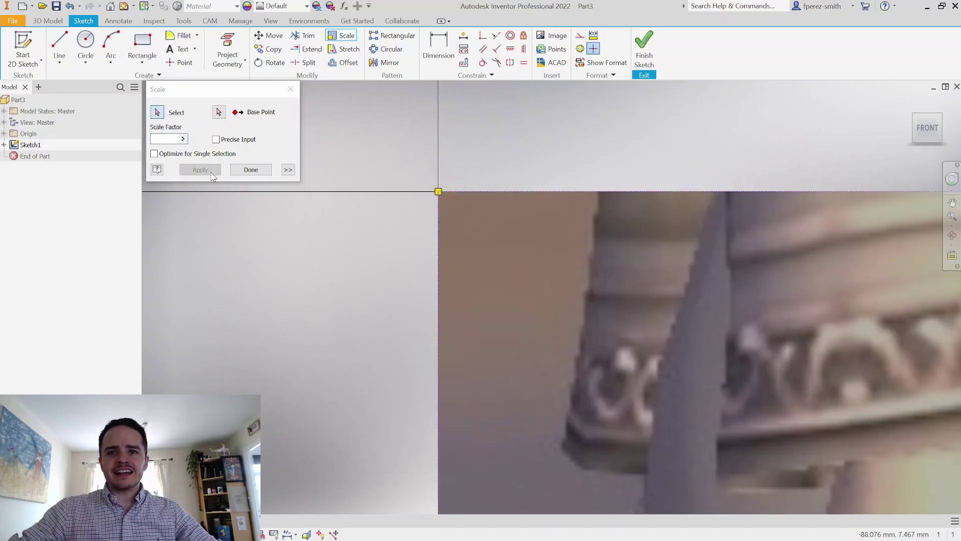
pyautogui.click(251, 170)
# Trace the hammer's upper outline with connected lines from the pommel tip along the grip and over the middle collar.
pyautogui.scroll(3, 531, 241)
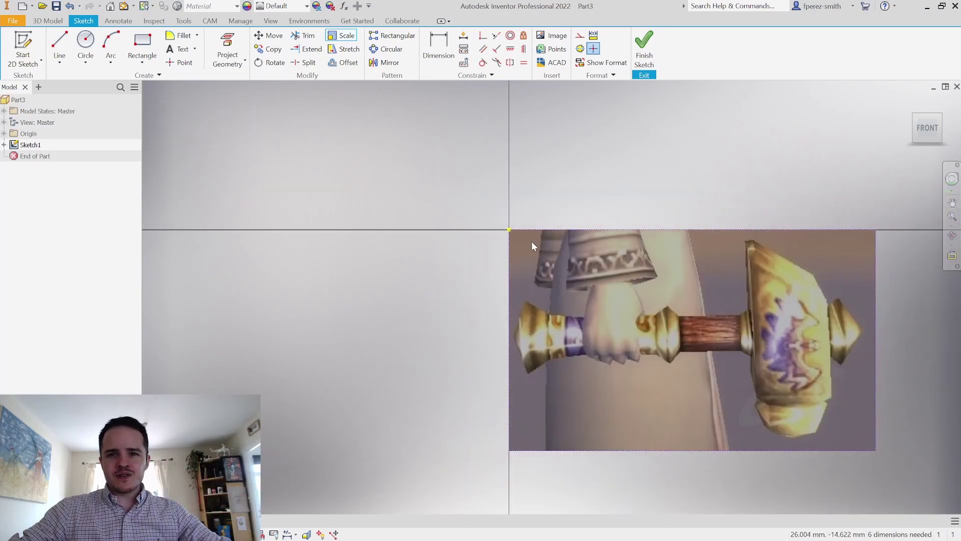
pyautogui.moveTo(531, 241); pyautogui.dragTo(479, 211, button='middle')
pyautogui.moveTo(756, 242); pyautogui.dragTo(632, 202, button='middle')
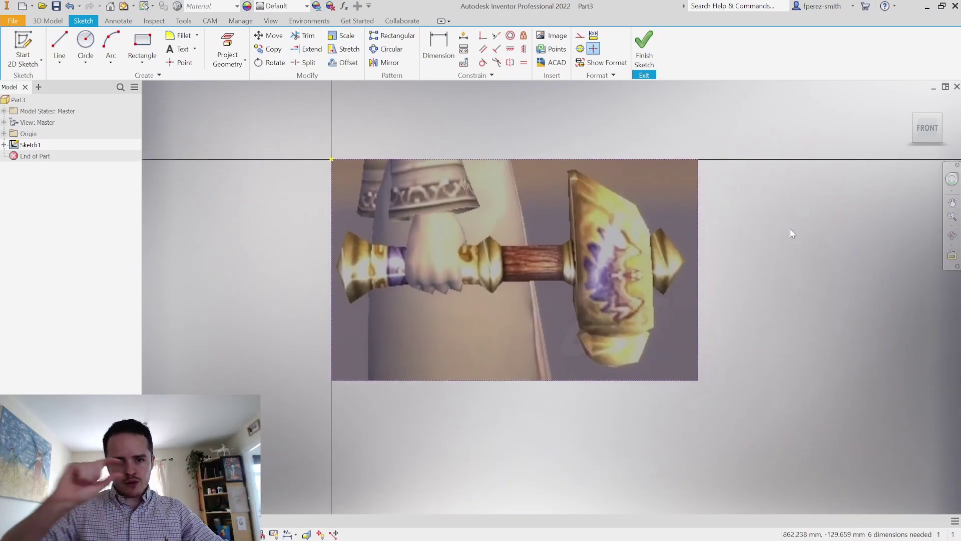
pyautogui.press('l')
pyautogui.scroll(3, 377, 246)
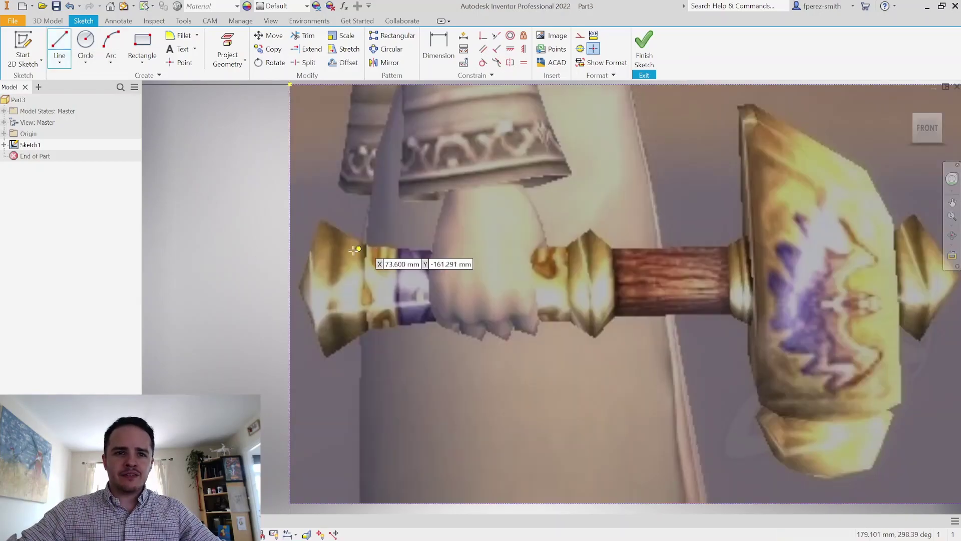
pyautogui.click(299, 285)
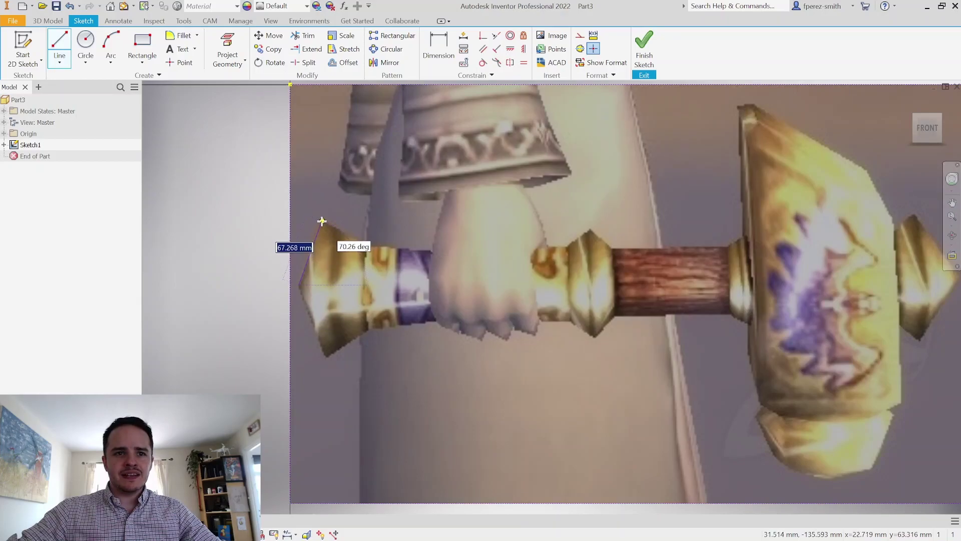
pyautogui.click(322, 221)
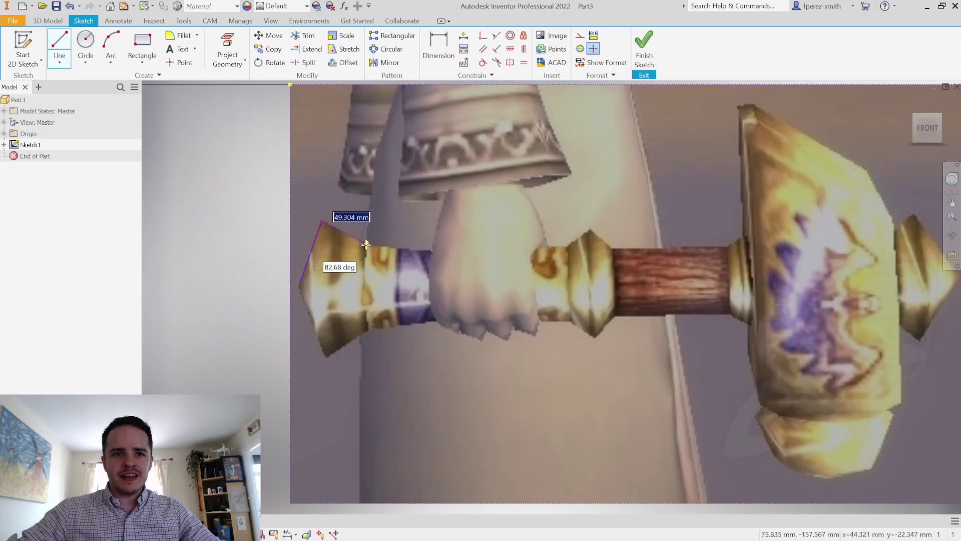
pyautogui.click(442, 254)
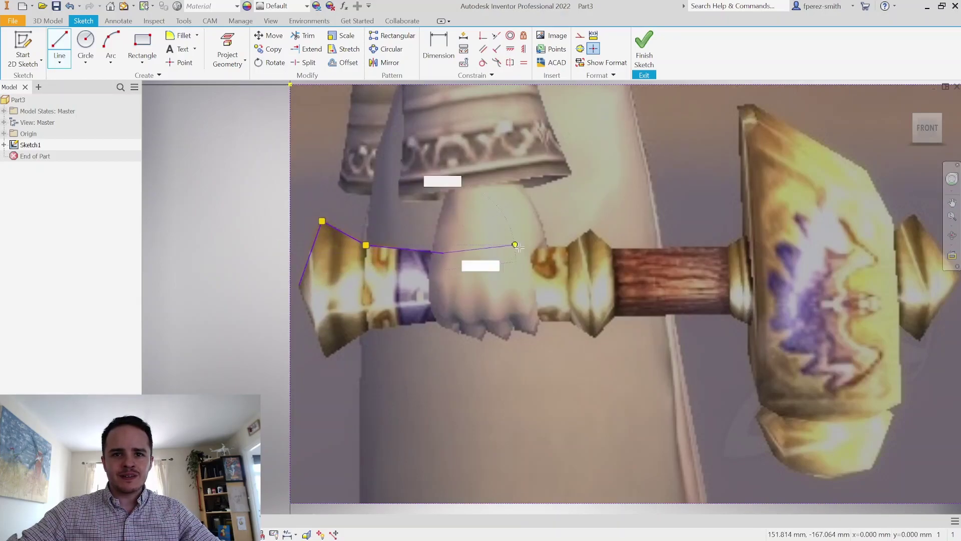
pyautogui.click(567, 245)
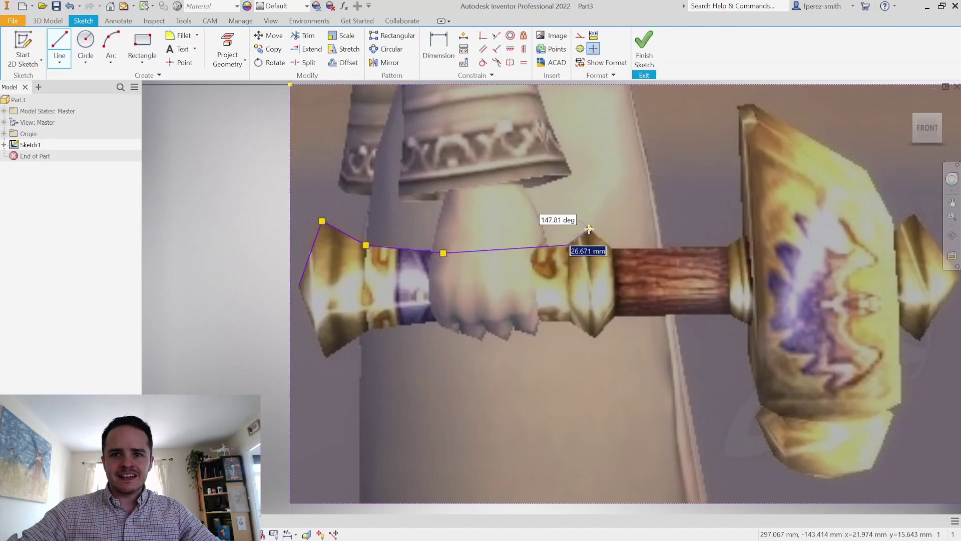
pyautogui.scroll(-3, 611, 245)
pyautogui.click(611, 246)
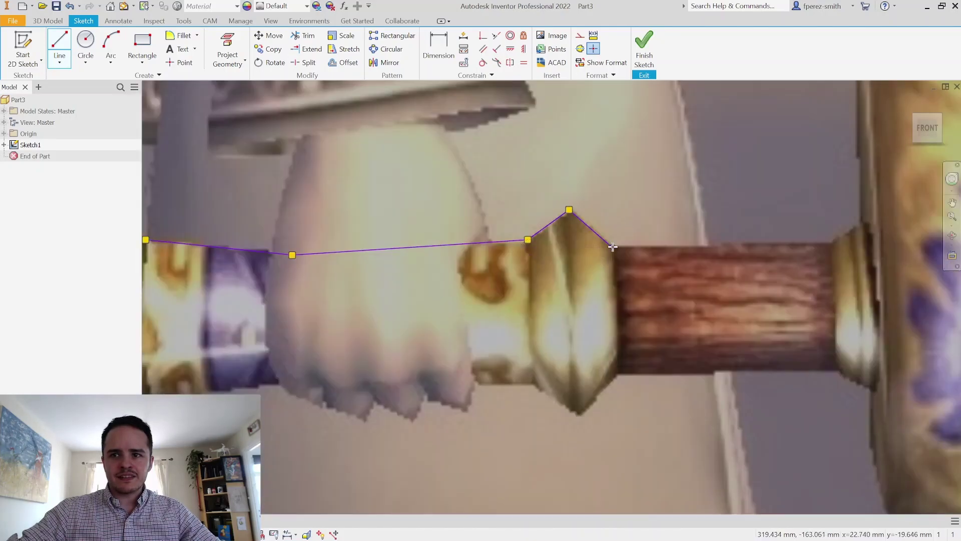
# Continue the outline along the wooden shaft, up the head collar, straight across the head and around the end cap to its tip.
pyautogui.click(831, 244)
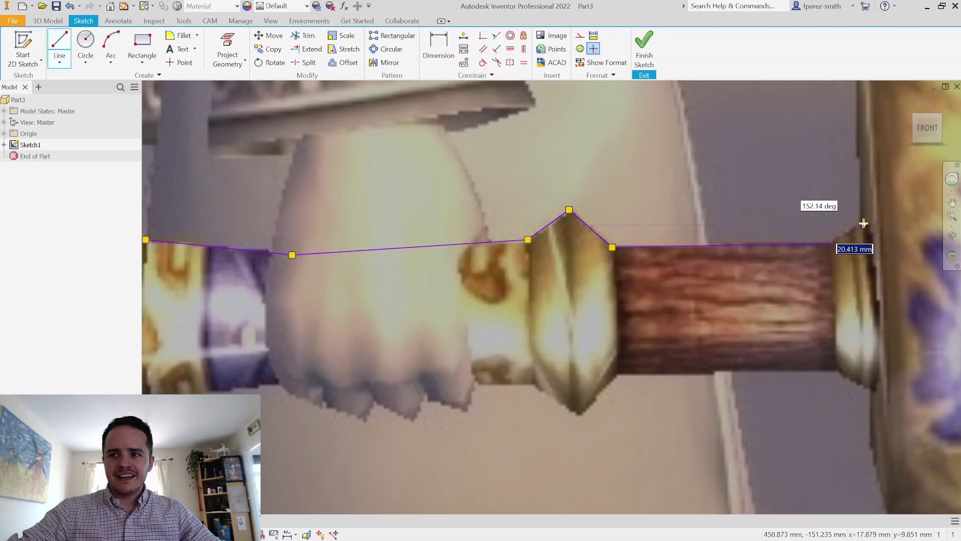
pyautogui.click(863, 223)
pyautogui.scroll(2, 864, 223)
pyautogui.moveTo(863, 223); pyautogui.dragTo(569, 228, button='middle')
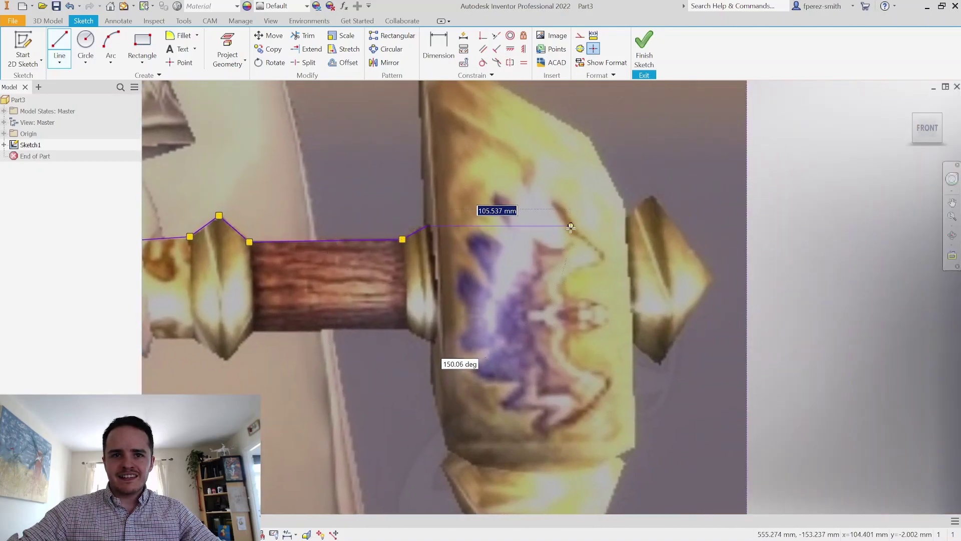
pyautogui.click(601, 226)
pyautogui.click(652, 199)
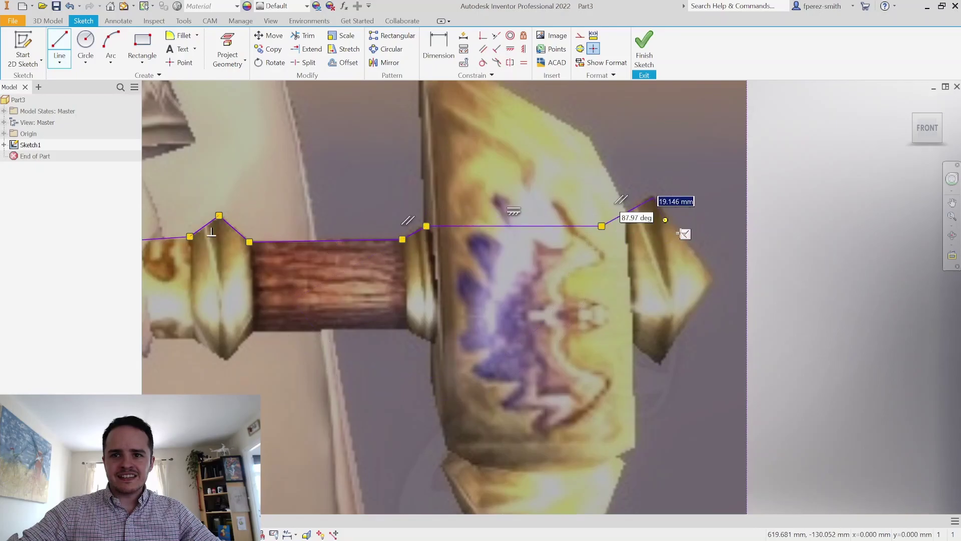
pyautogui.click(716, 275)
# Close the hammer profile with a line along the handle's centre from the end cap tip back to the pommel tip.
pyautogui.scroll(2, 587, 280)
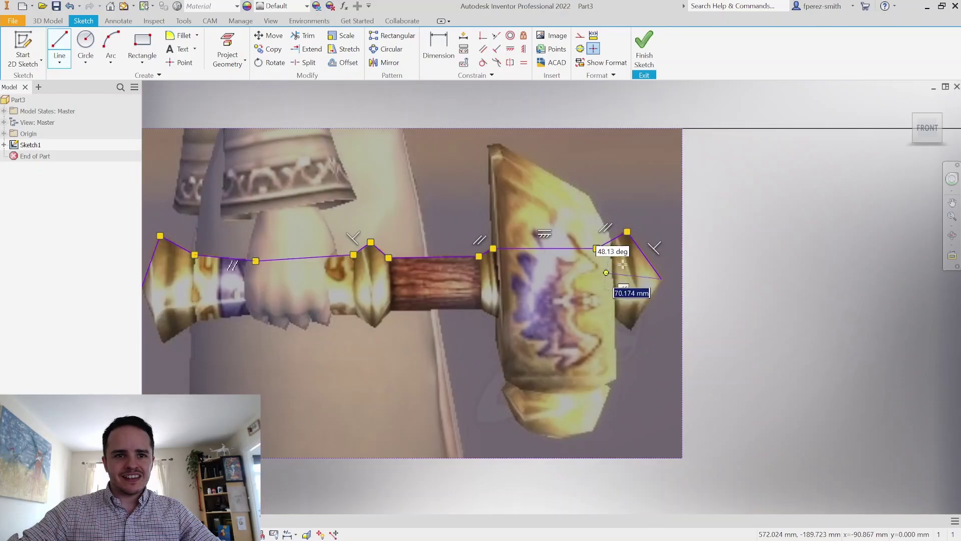
pyautogui.moveTo(620, 265); pyautogui.dragTo(688, 236, button='middle')
pyautogui.click(210, 257)
pyautogui.press('Escape')
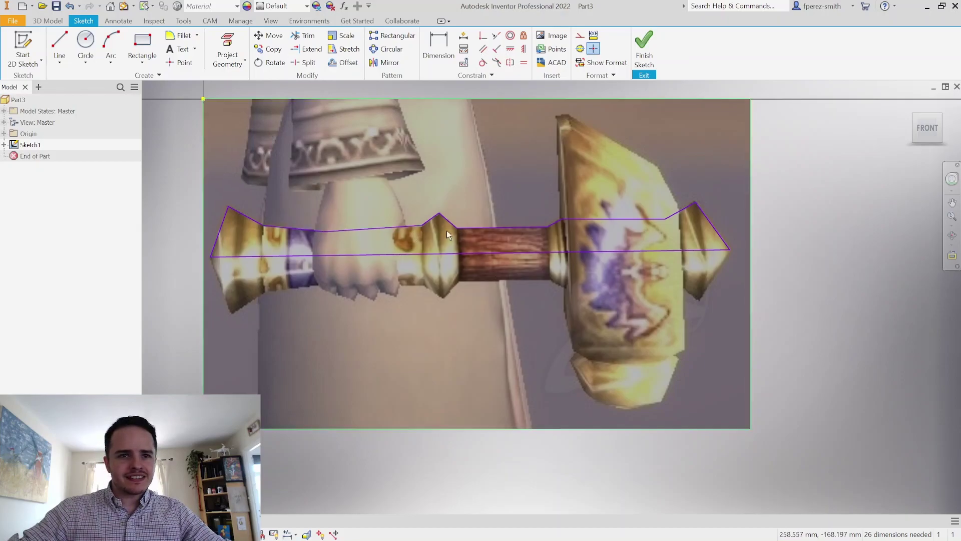
# Lower the grip line's end at the middle collar and constrain the grip line and the profile's centre line horizontal.
pyautogui.moveTo(423, 228); pyautogui.dragTo(420, 231)
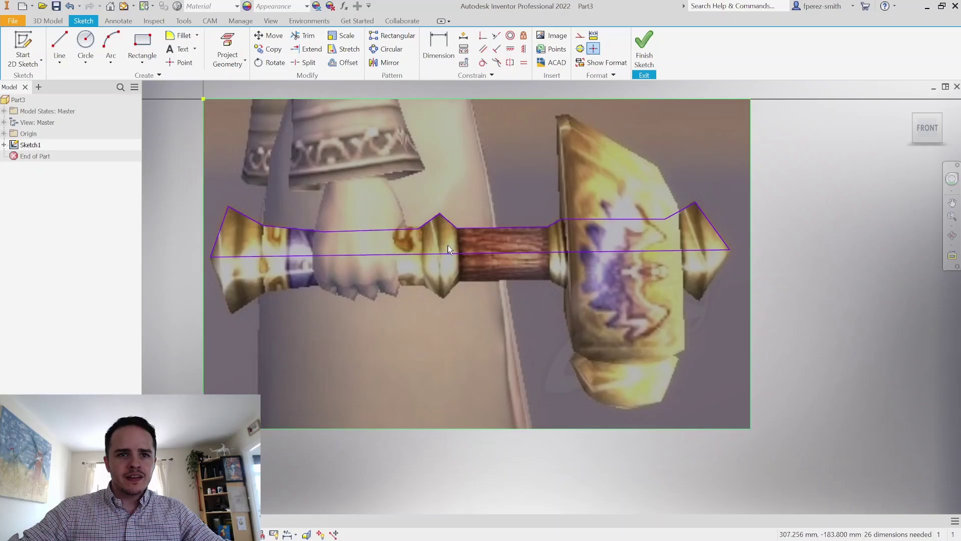
pyautogui.click(406, 230)
pyautogui.click(462, 256)
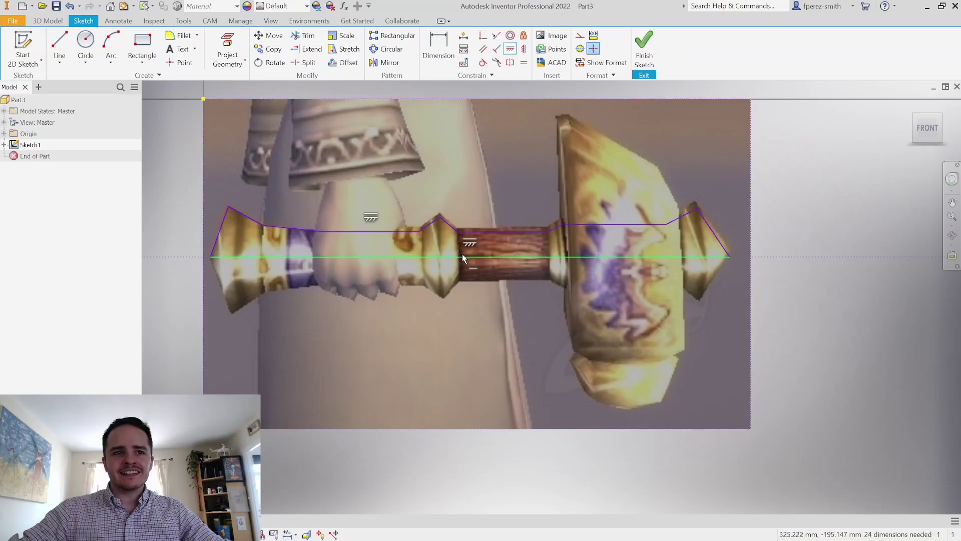
pyautogui.press('Escape')
# Reposition the end cap's peak and tip and the head collar's upper corner to match the reference image.
pyautogui.moveTo(697, 204); pyautogui.dragTo(694, 201)
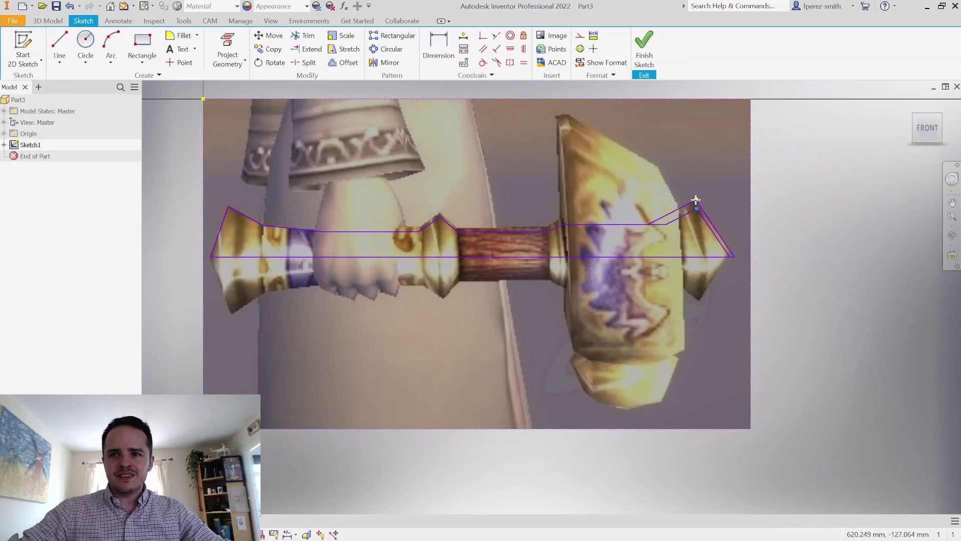
pyautogui.moveTo(732, 255); pyautogui.dragTo(729, 256)
pyautogui.moveTo(561, 225); pyautogui.dragTo(561, 217)
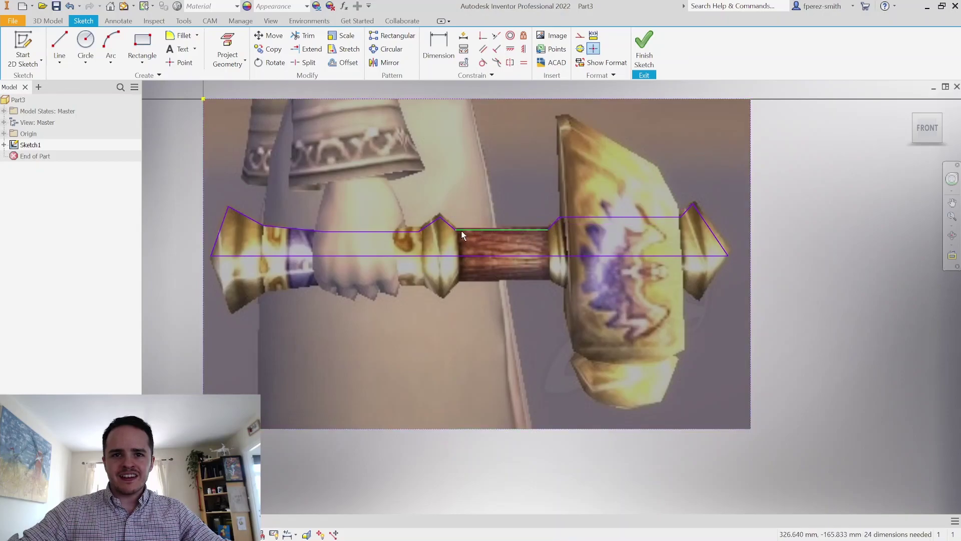
# Raise the middle collar's peak and the grip's upper line to align with the outline in the reference image.
pyautogui.moveTo(440, 216); pyautogui.dragTo(440, 211)
pyautogui.scroll(5, 440, 211)
pyautogui.scroll(-1, 445, 196)
pyautogui.scroll(-4, 257, 339)
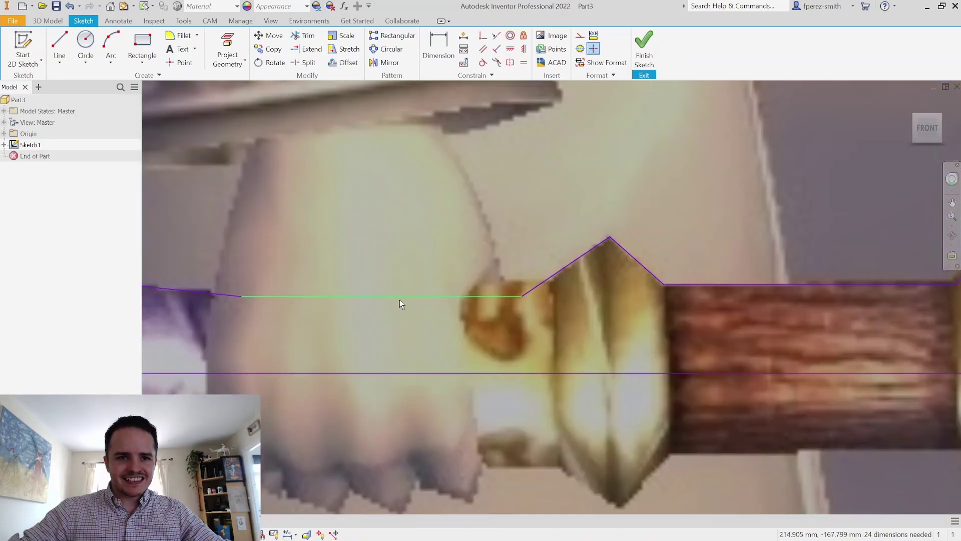
pyautogui.moveTo(388, 295); pyautogui.dragTo(389, 288)
pyautogui.scroll(-2, 444, 279)
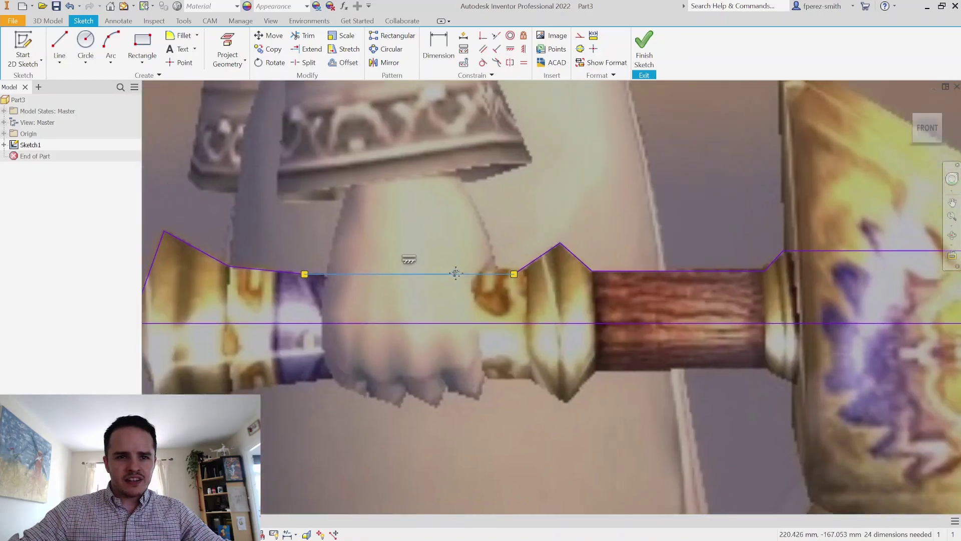
pyautogui.scroll(-1, 444, 279)
pyautogui.moveTo(445, 279); pyautogui.dragTo(358, 268, button='middle')
pyautogui.scroll(3, 357, 268)
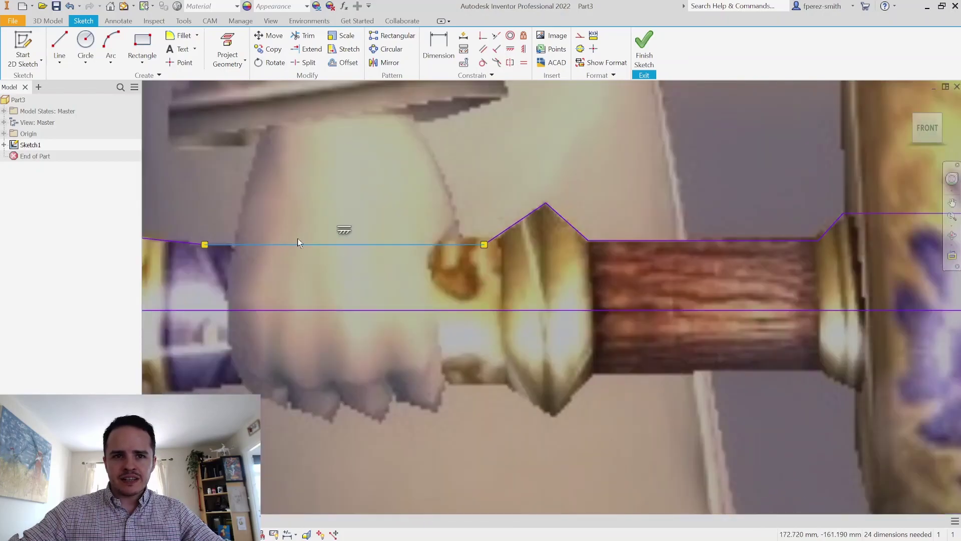
# Adjust the end cap's tip slightly to match the reference image and finish the handle profile sketch.
pyautogui.scroll(-3, 297, 238)
pyautogui.scroll(1, 485, 237)
pyautogui.scroll(-2, 522, 252)
pyautogui.moveTo(522, 252); pyautogui.dragTo(445, 236, button='middle')
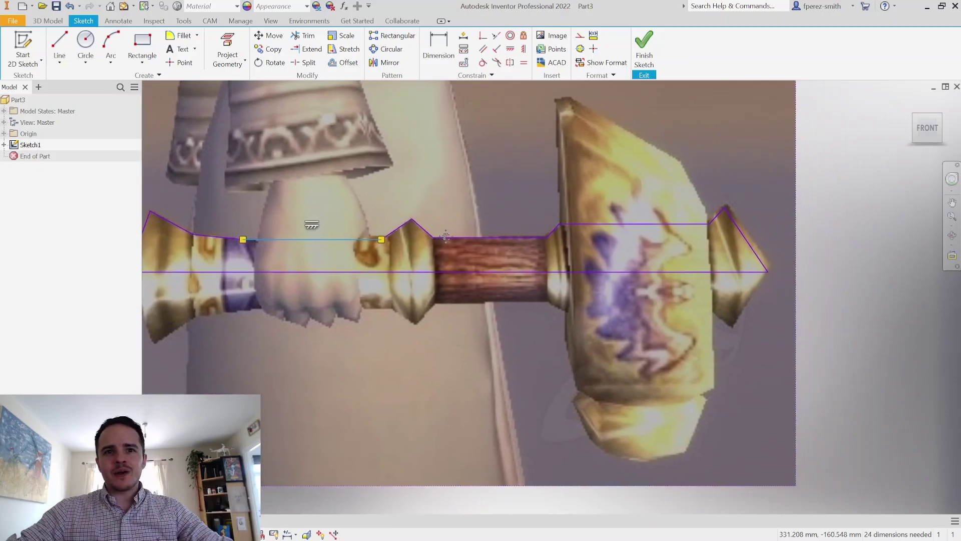
pyautogui.moveTo(767, 272); pyautogui.dragTo(769, 269)
pyautogui.scroll(-3, 764, 203)
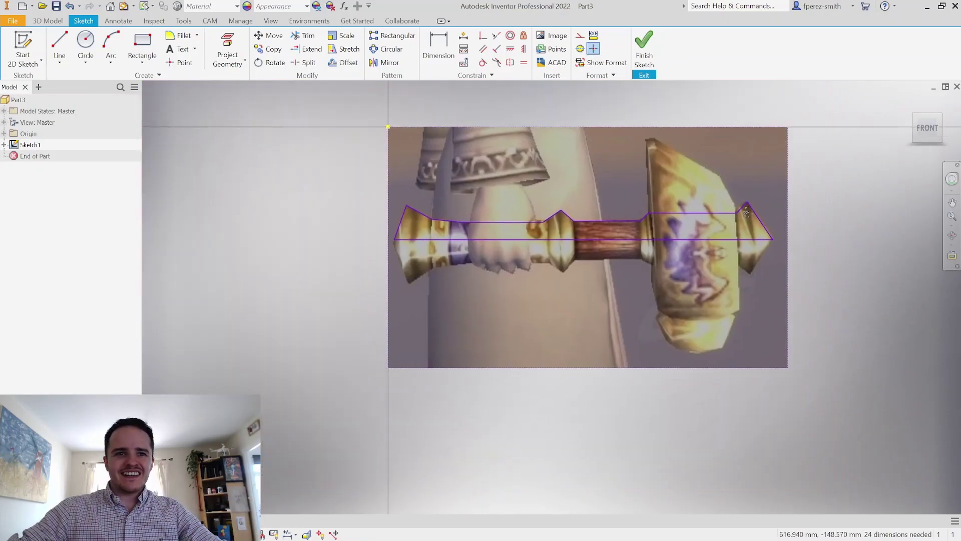
pyautogui.click(645, 48)
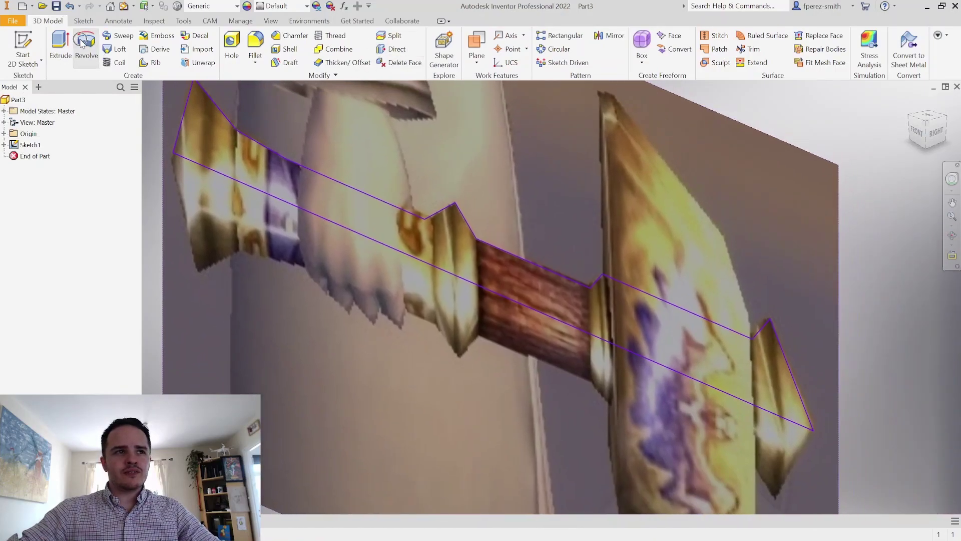
# Revolve the handle profile a full 360 degrees around its horizontal centre line.
pyautogui.click(83, 43)
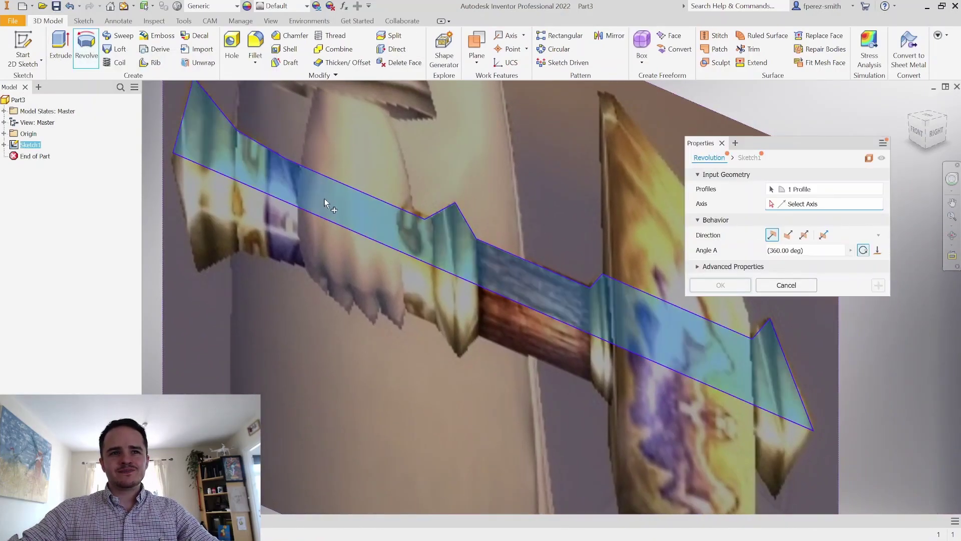
pyautogui.click(347, 227)
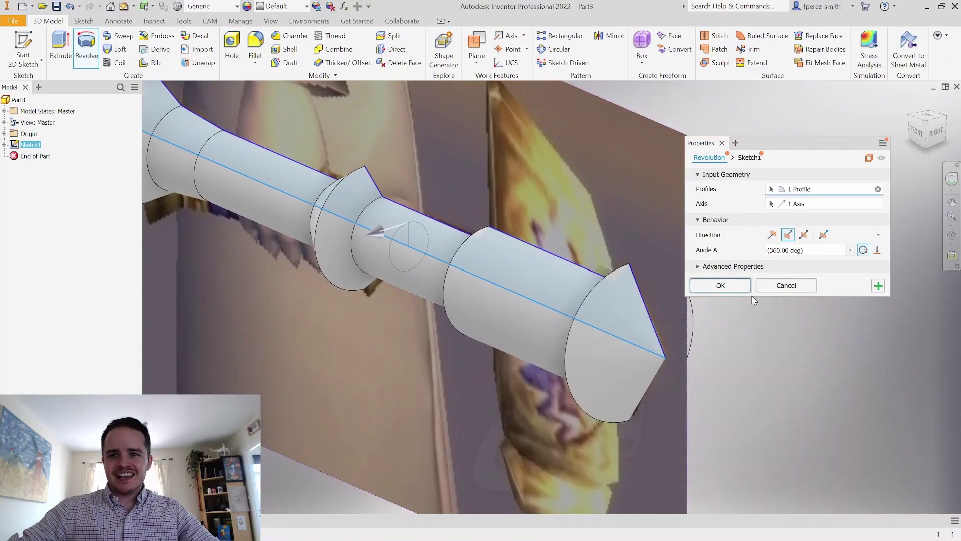
pyautogui.click(720, 285)
pyautogui.scroll(-5, 629, 276)
pyautogui.keyDown('shift'); pyautogui.moveTo(629, 277); pyautogui.dragTo(685, 276, button='middle'); pyautogui.keyUp('shift')
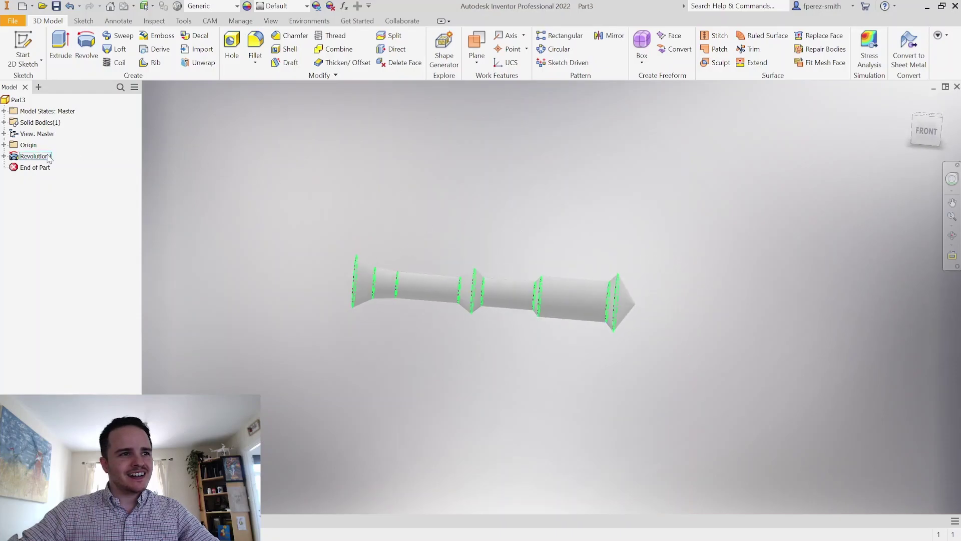
# Make the revolution's sketch visible again so the reference image shows behind the handle.
pyautogui.click(4, 156)
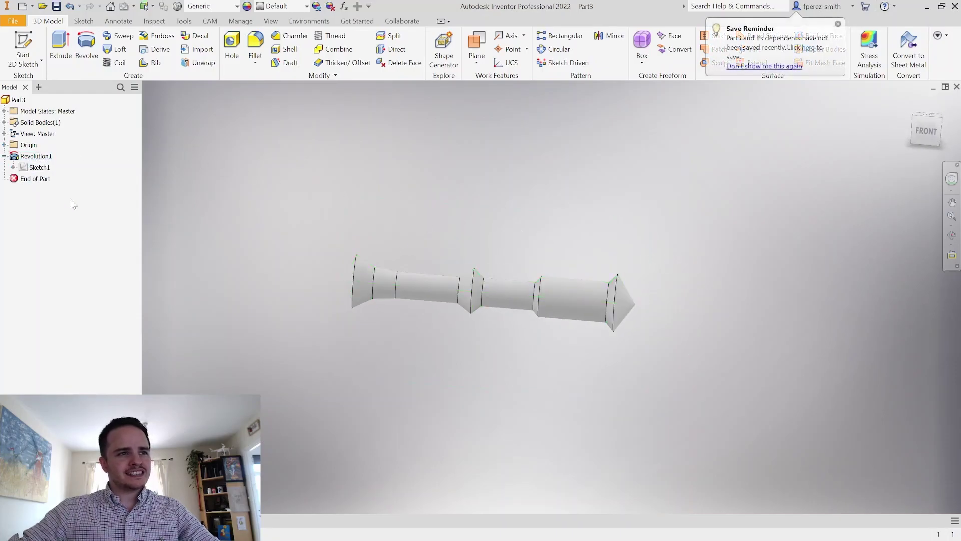
pyautogui.click(45, 170)
pyautogui.rightClick(45, 170)
pyautogui.click(70, 305)
pyautogui.keyDown('shift'); pyautogui.moveTo(349, 222); pyautogui.dragTo(731, 181, button='middle'); pyautogui.keyUp('shift')
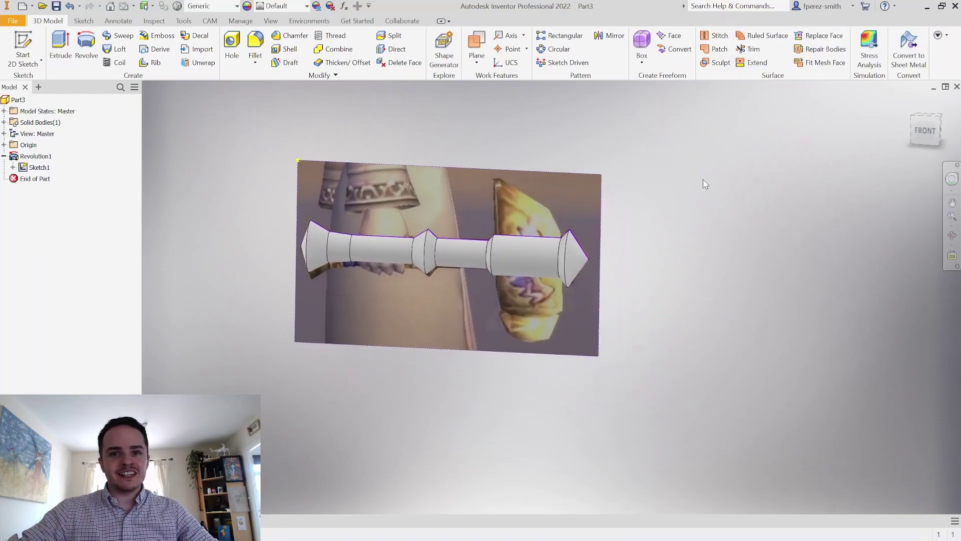
# Start a sketch on the XY plane and draw a vertical line about 242 mm long down the hammer head's handle-side face.
pyautogui.press('s')
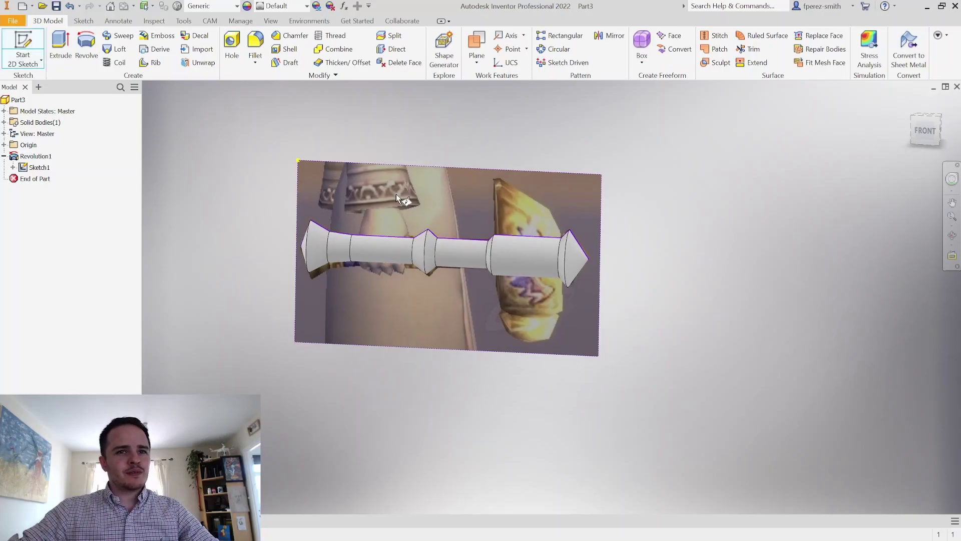
pyautogui.click(4, 145)
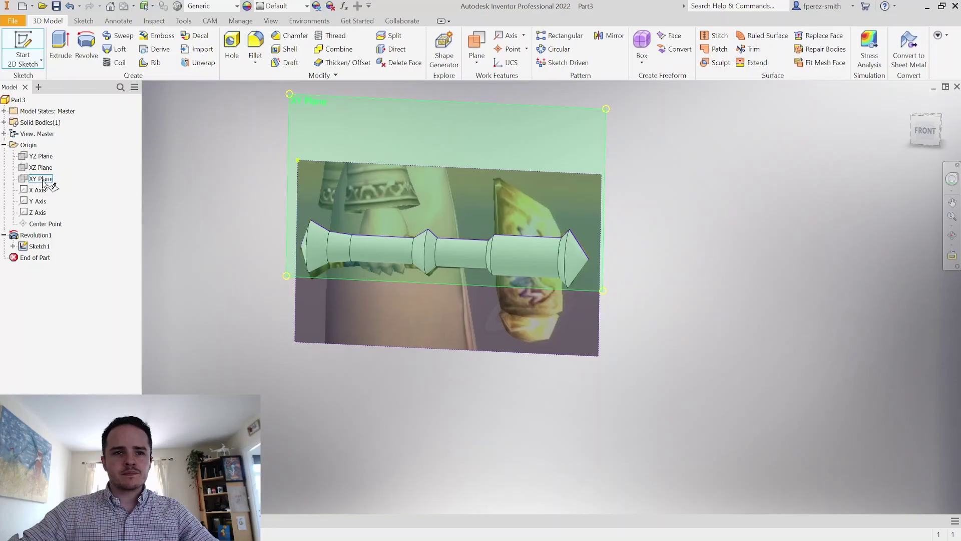
pyautogui.click(42, 179)
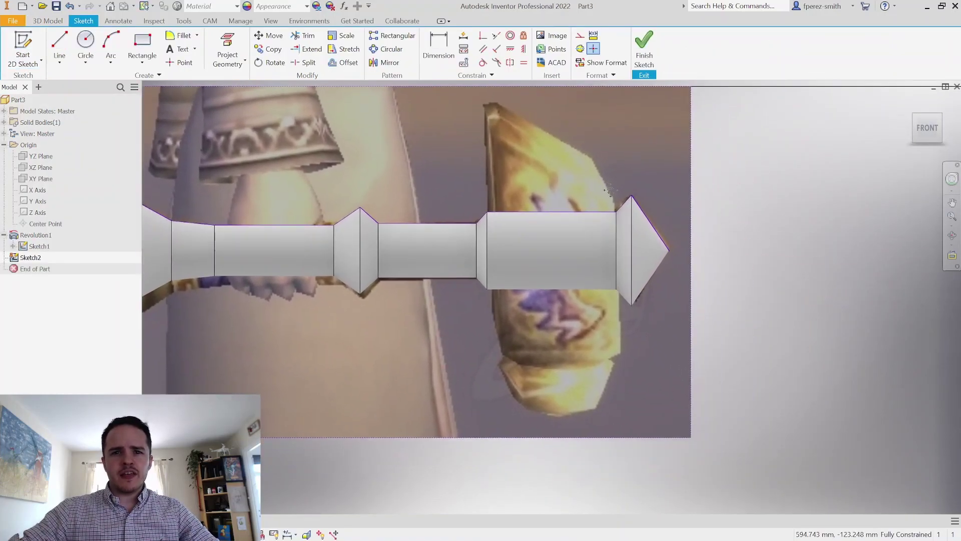
pyautogui.click(60, 59)
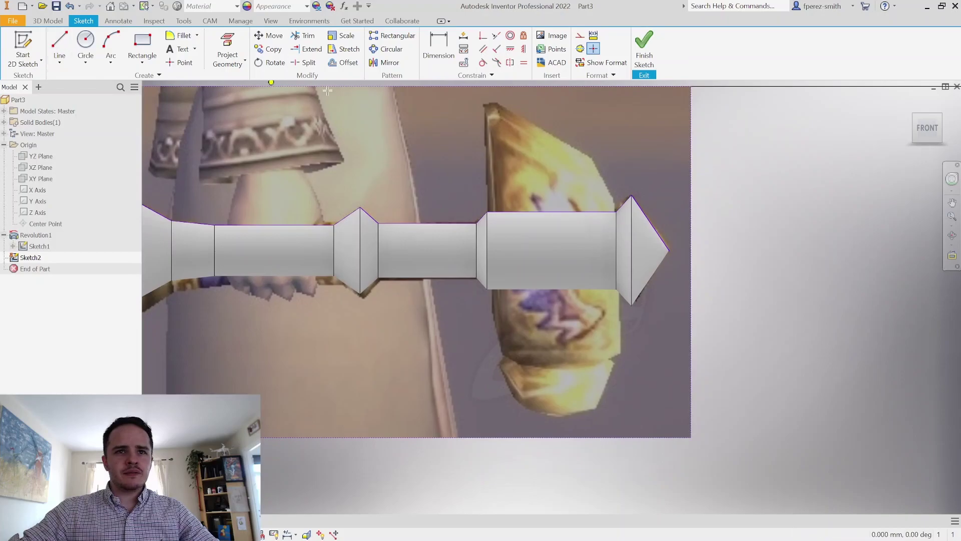
pyautogui.click(490, 114)
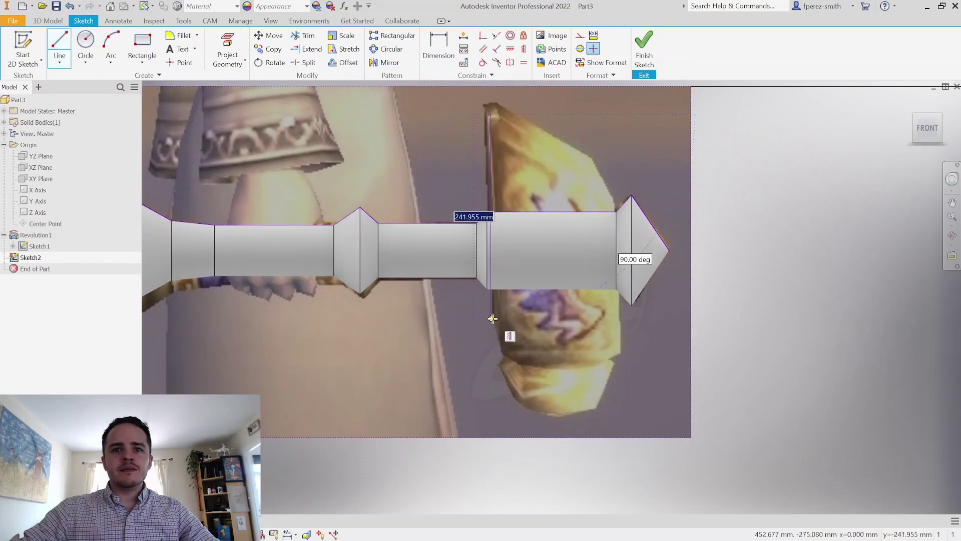
pyautogui.click(492, 318)
# Trace the hammer head's slanted lower corner and the two shallow edges along its underside.
pyautogui.moveTo(492, 318); pyautogui.dragTo(445, 182, button='middle')
pyautogui.click(454, 219)
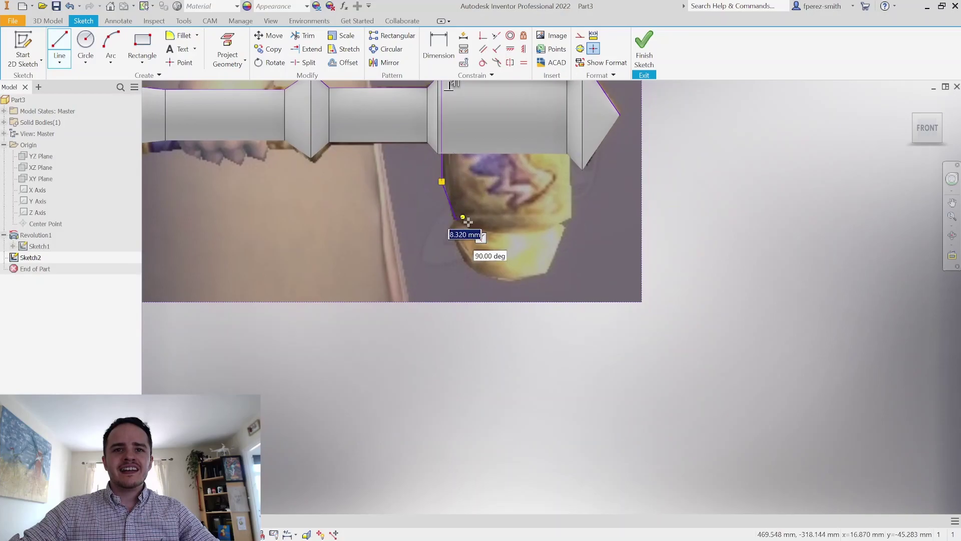
pyautogui.click(509, 228)
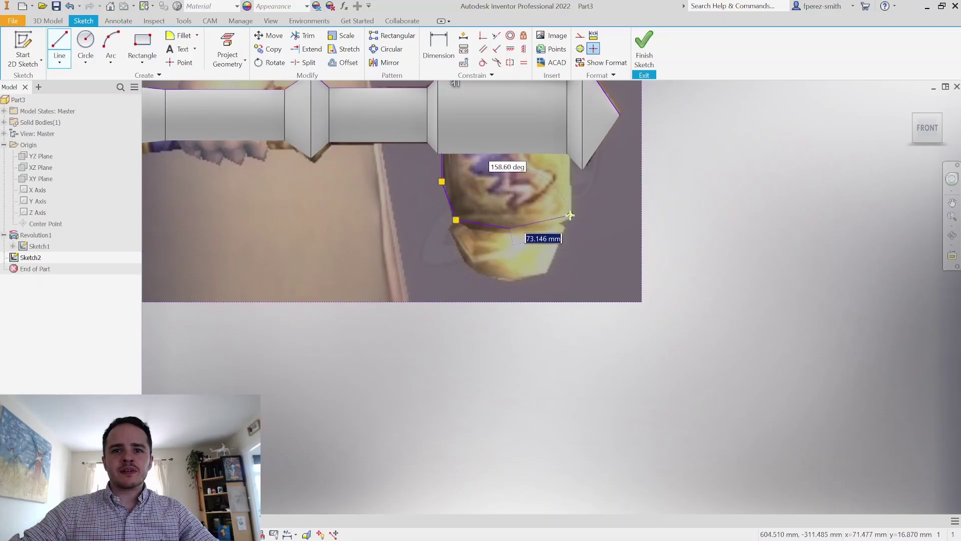
pyautogui.click(569, 219)
# Trace the head's vertical side beside the end cap and its sloped upper edges, closing the outline at the starting point.
pyautogui.moveTo(587, 173); pyautogui.dragTo(538, 215, button='middle')
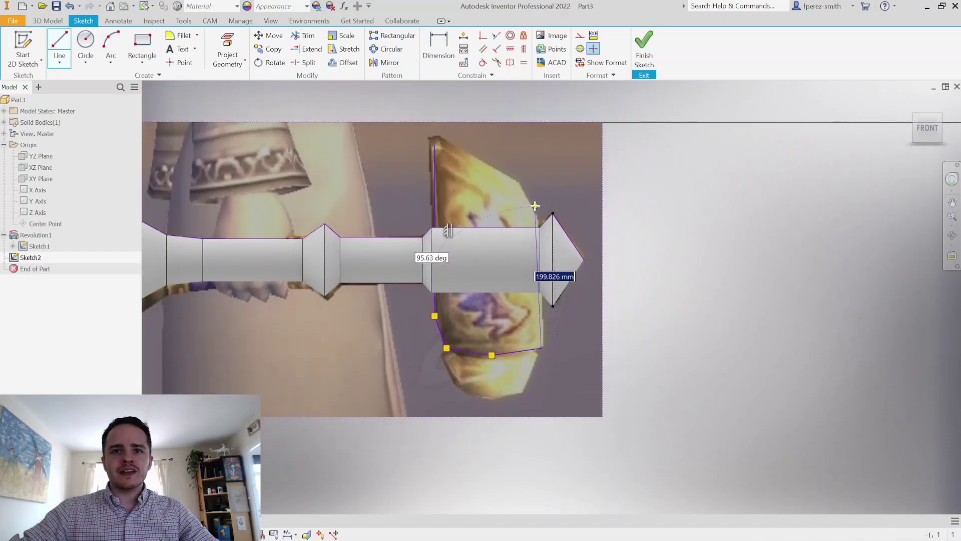
pyautogui.click(541, 221)
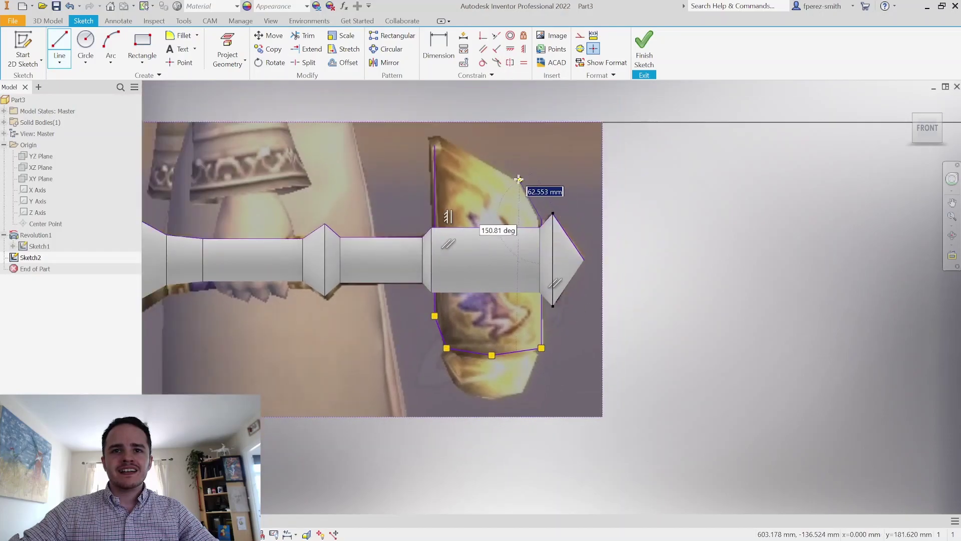
pyautogui.click(517, 180)
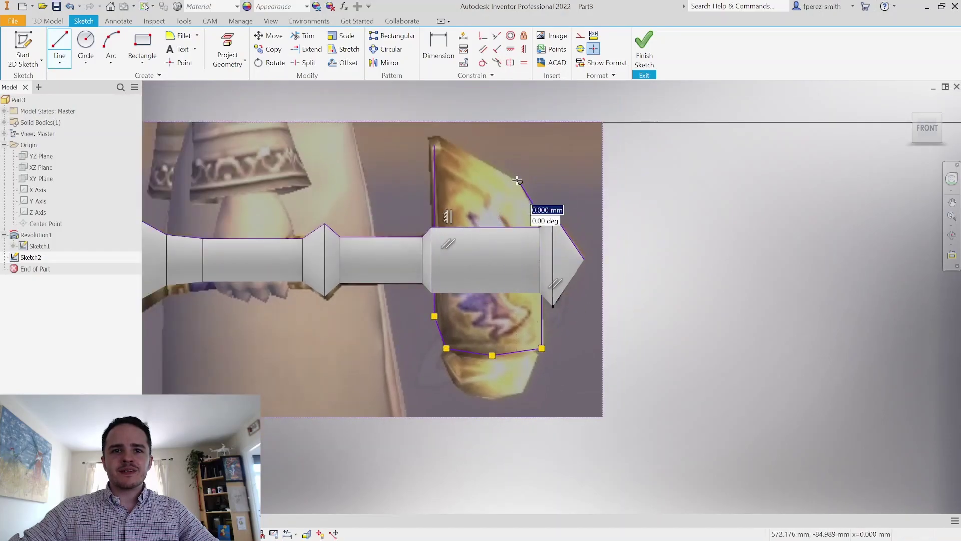
pyautogui.click(436, 146)
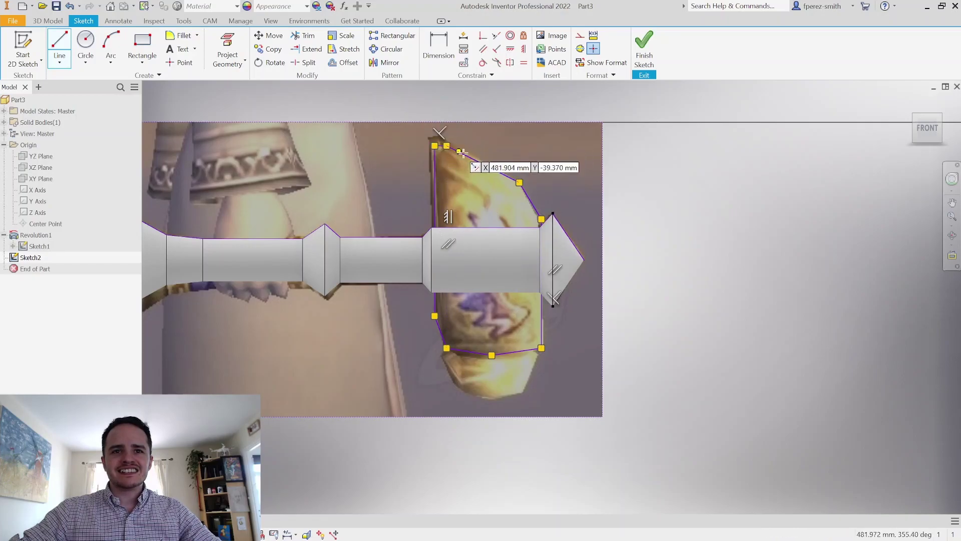
pyautogui.press('Escape')
# Inspect the outline's edge beside the end cap and finish the hammer head sketch.
pyautogui.moveTo(541, 225); pyautogui.dragTo(527, 172, button='middle')
pyautogui.click(526, 180)
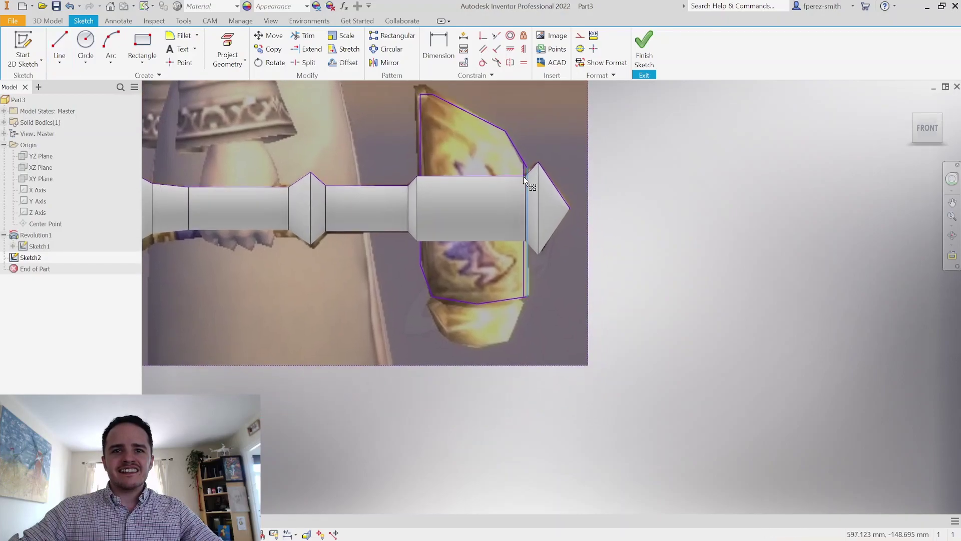
pyautogui.press('Escape')
pyautogui.click(616, 189)
pyautogui.moveTo(616, 190); pyautogui.dragTo(594, 96, button='middle')
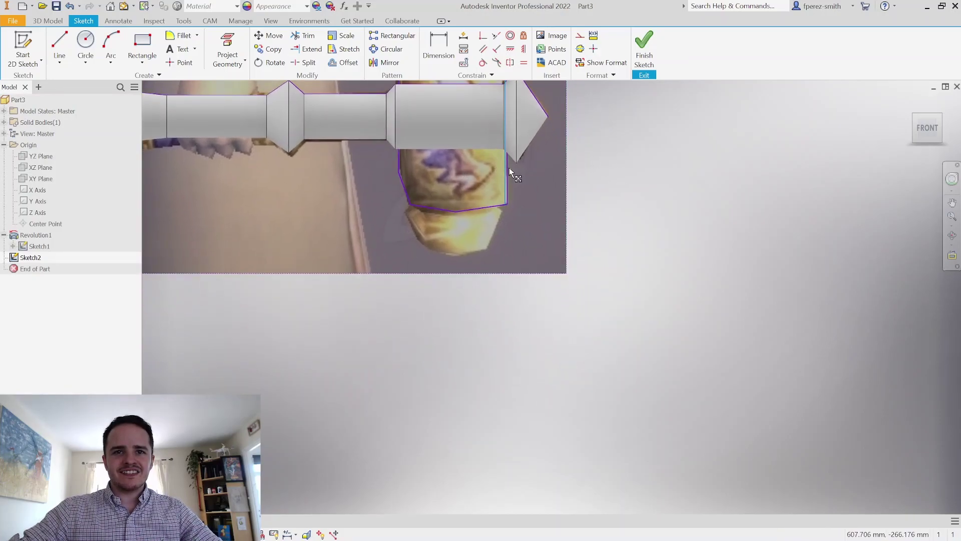
pyautogui.moveTo(643, 141); pyautogui.dragTo(638, 227, button='middle')
pyautogui.click(644, 50)
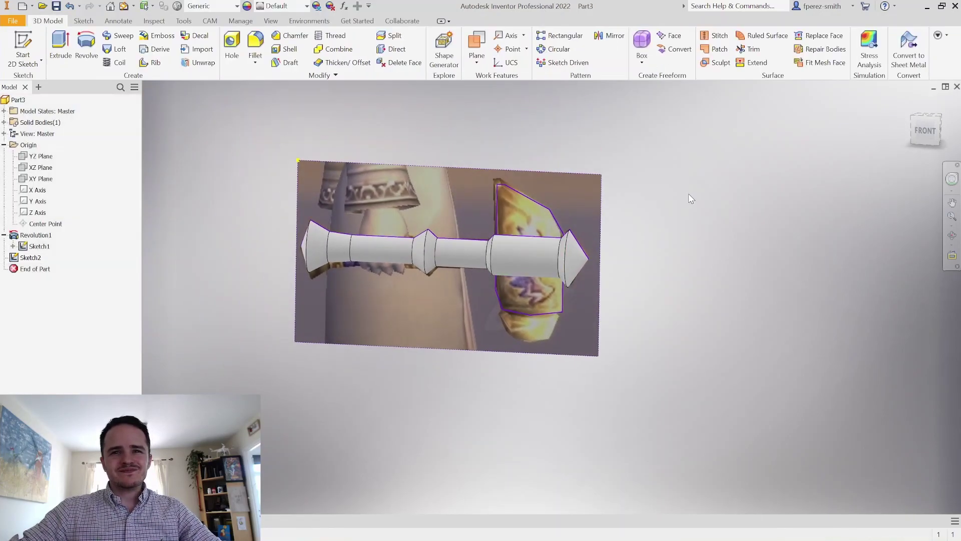
# Extrude the hammer head profile symmetrically to a total distance of 110 mm, joined to the handle.
pyautogui.press('e')
pyautogui.click(525, 221)
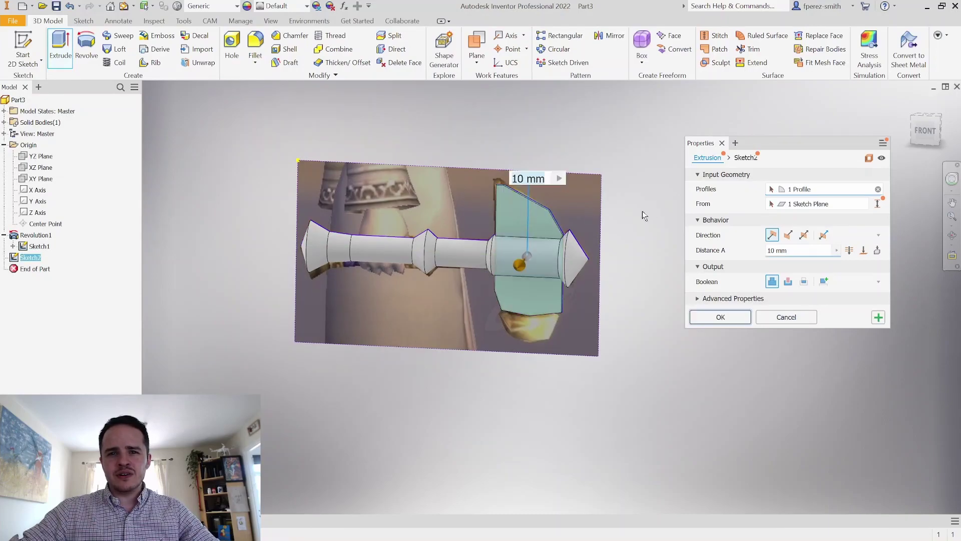
pyautogui.click(804, 236)
pyautogui.moveTo(499, 265); pyautogui.dragTo(478, 276)
pyautogui.moveTo(810, 251); pyautogui.dragTo(665, 246)
pyautogui.write('110')
pyautogui.keyDown('shift'); pyautogui.moveTo(618, 254); pyautogui.dragTo(650, 204, button='middle'); pyautogui.keyUp('shift')
pyautogui.press('Return')
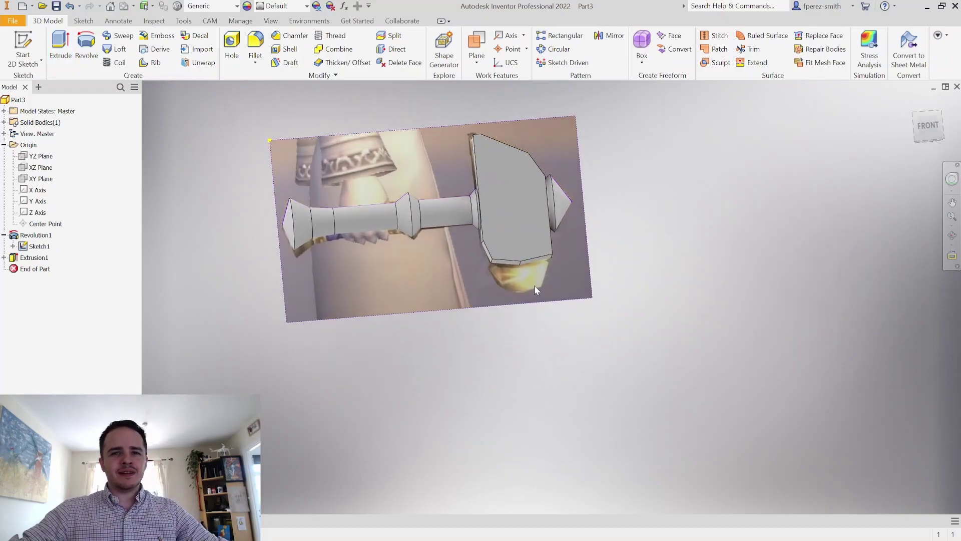
# Start another sketch on the XY plane and slice the graphics to expose the reference image.
pyautogui.click(28, 43)
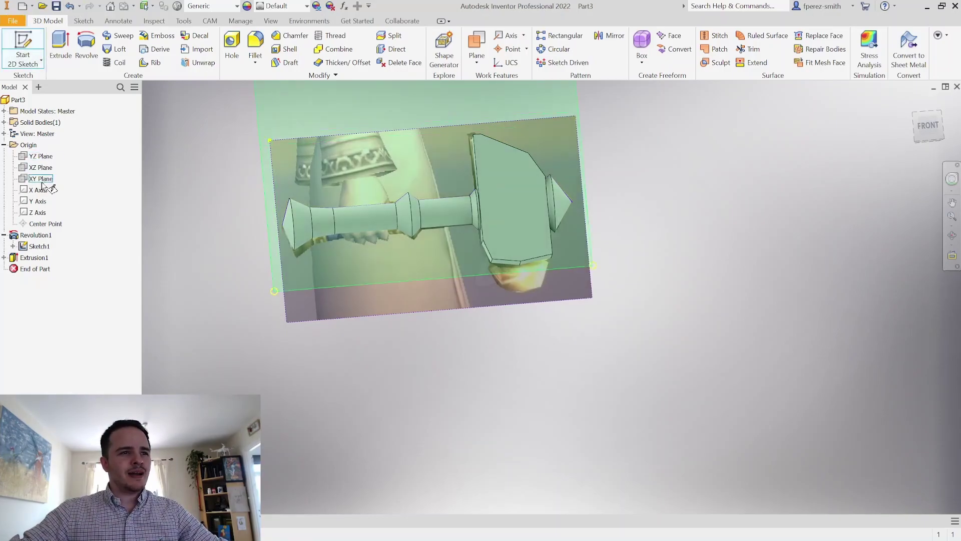
pyautogui.click(44, 180)
pyautogui.moveTo(693, 331); pyautogui.dragTo(472, 164, button='middle')
pyautogui.scroll(-3, 521, 230)
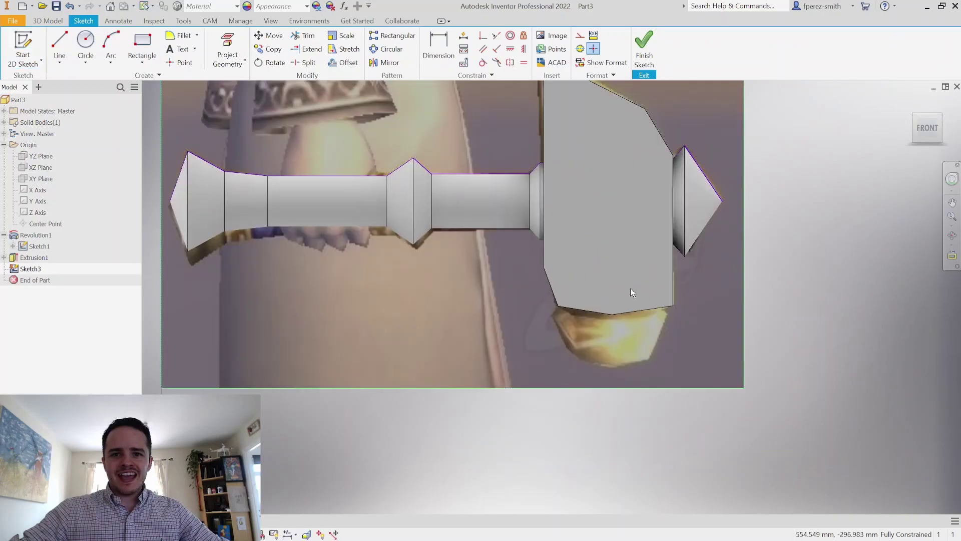
pyautogui.moveTo(628, 285); pyautogui.dragTo(547, 206, button='middle')
pyautogui.press('l')
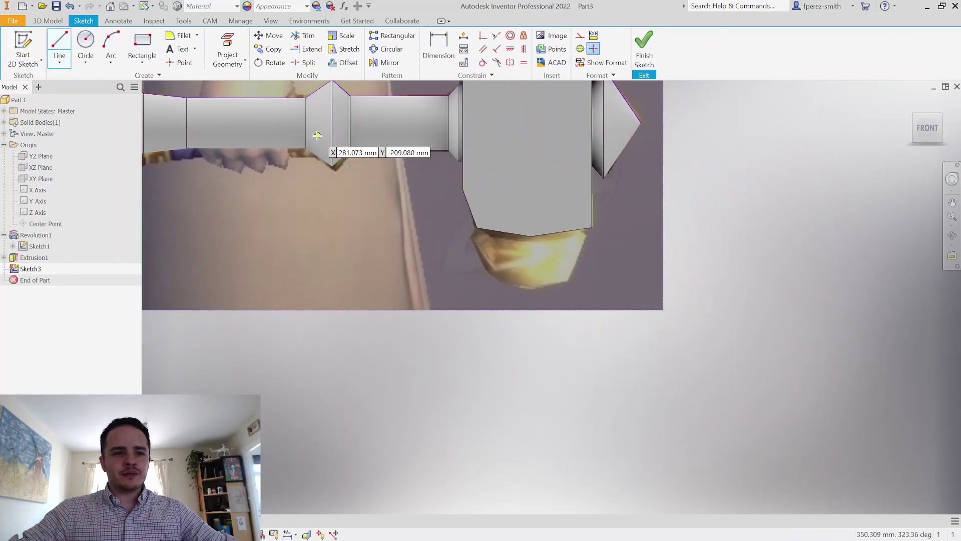
pyautogui.press('Escape')
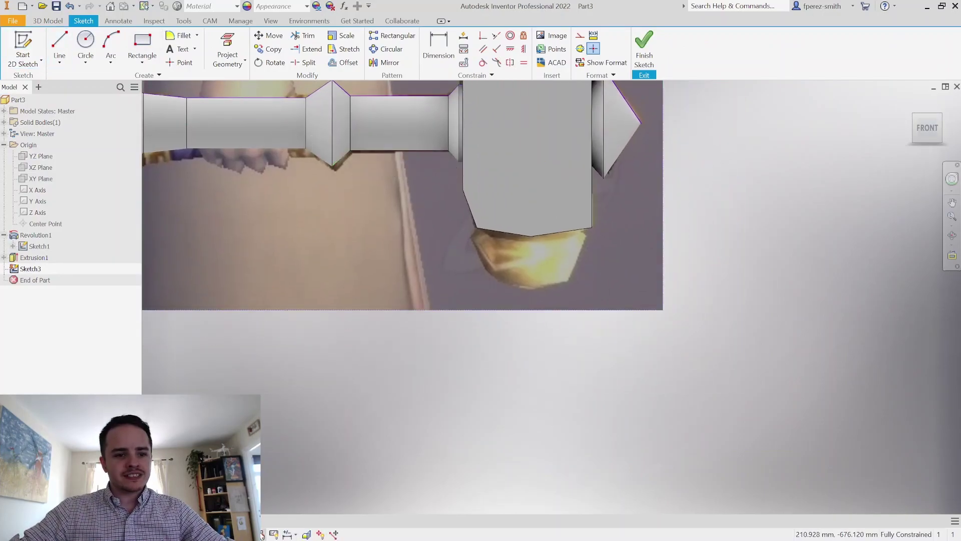
pyautogui.click(308, 535)
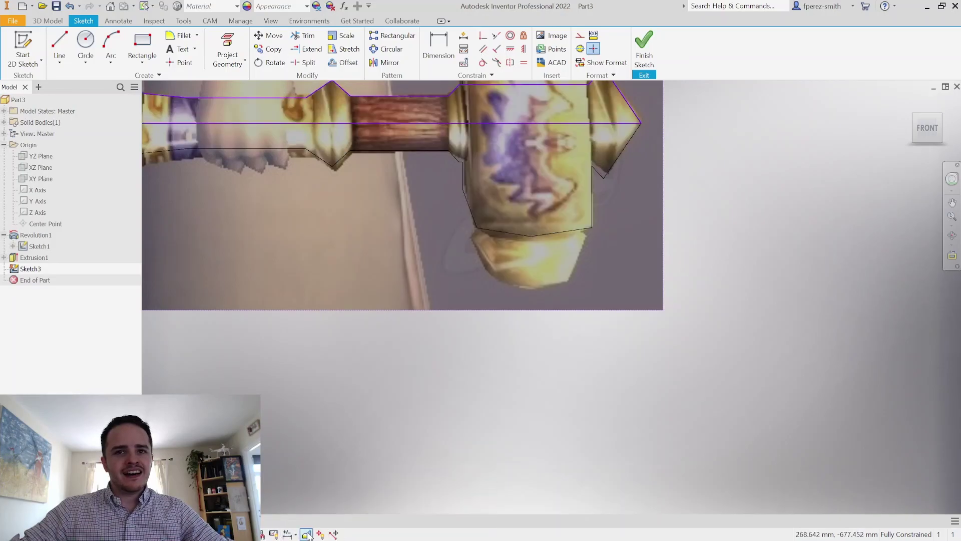
pyautogui.moveTo(513, 238); pyautogui.dragTo(506, 290, button='middle')
# Trace the gold cap's sloped side and lower edges with connected lines, ending at the middle of its tip.
pyautogui.press('l')
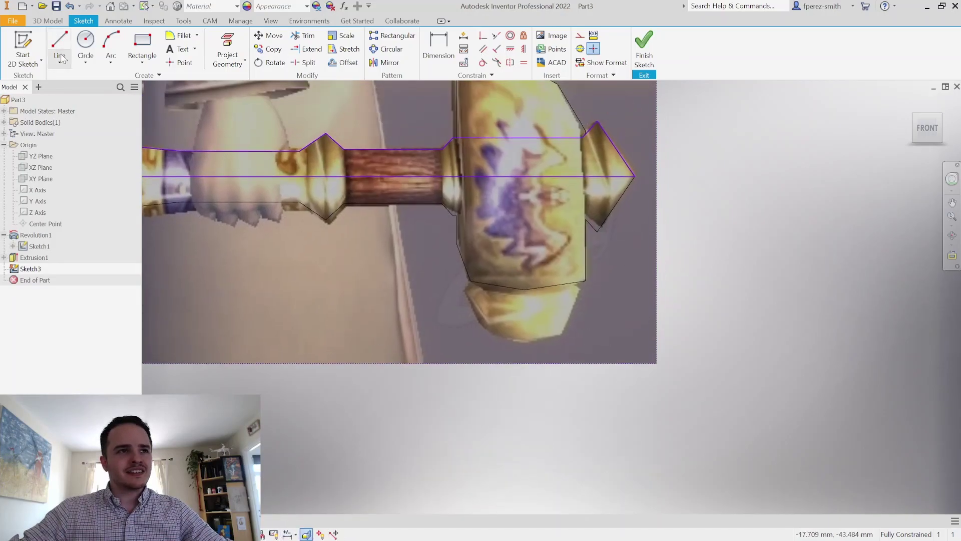
pyautogui.scroll(3, 490, 273)
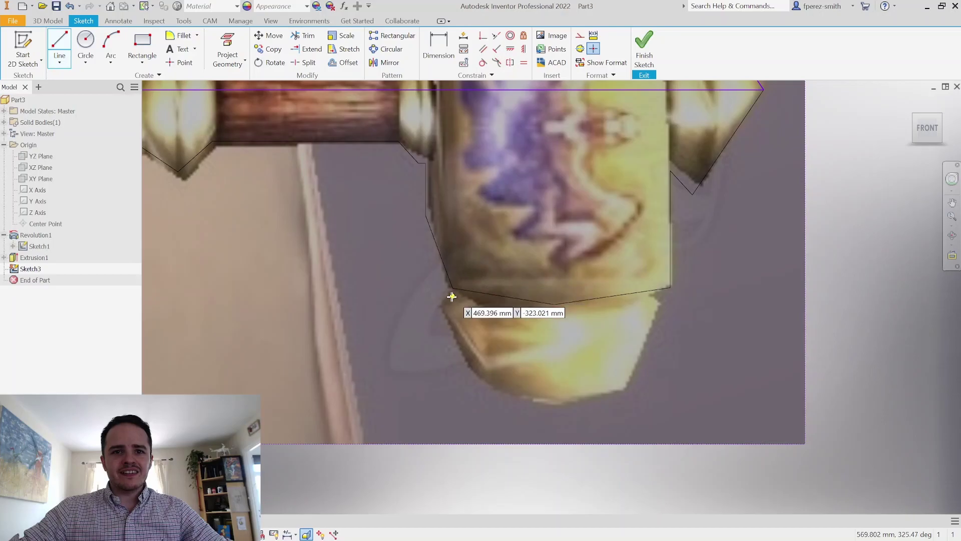
pyautogui.moveTo(444, 303); pyautogui.dragTo(438, 164, button='middle')
pyautogui.click(399, 188)
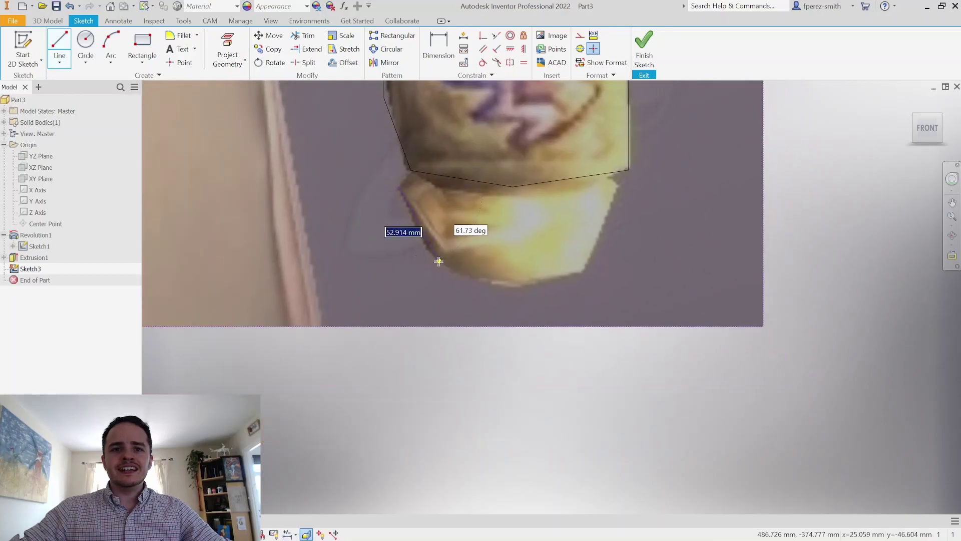
pyautogui.click(428, 252)
pyautogui.click(486, 284)
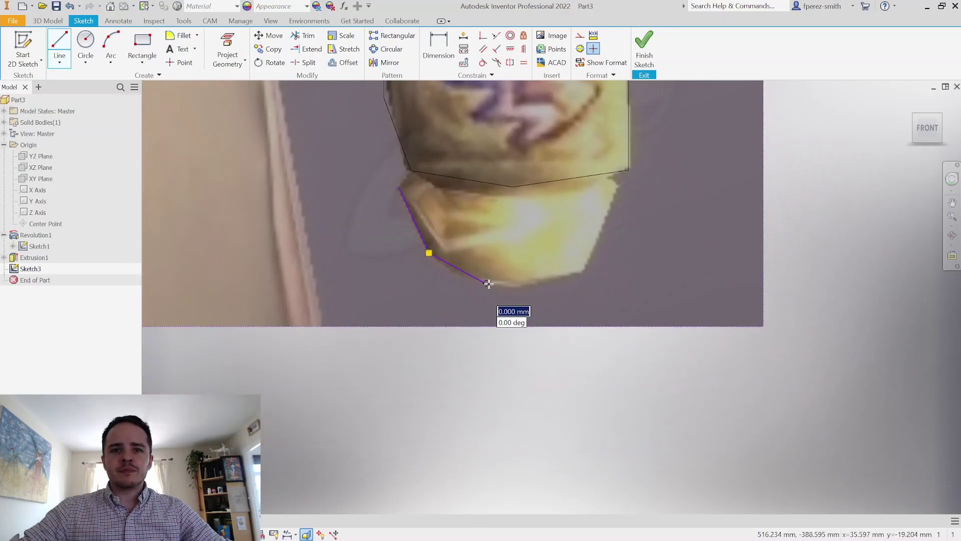
pyautogui.click(514, 289)
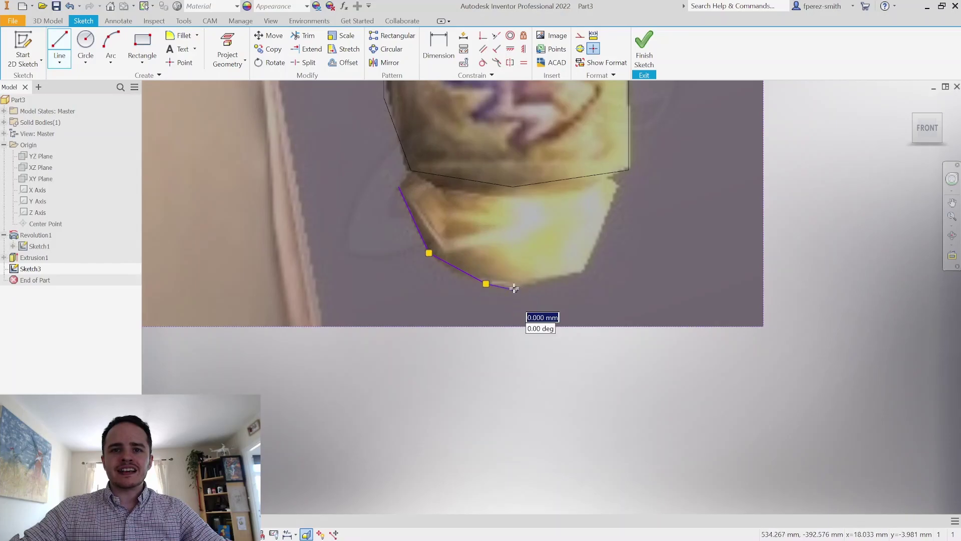
# Draw a vertical centre line from the cap's tip up into the head and close the half profile at its starting point.
pyautogui.click(515, 160)
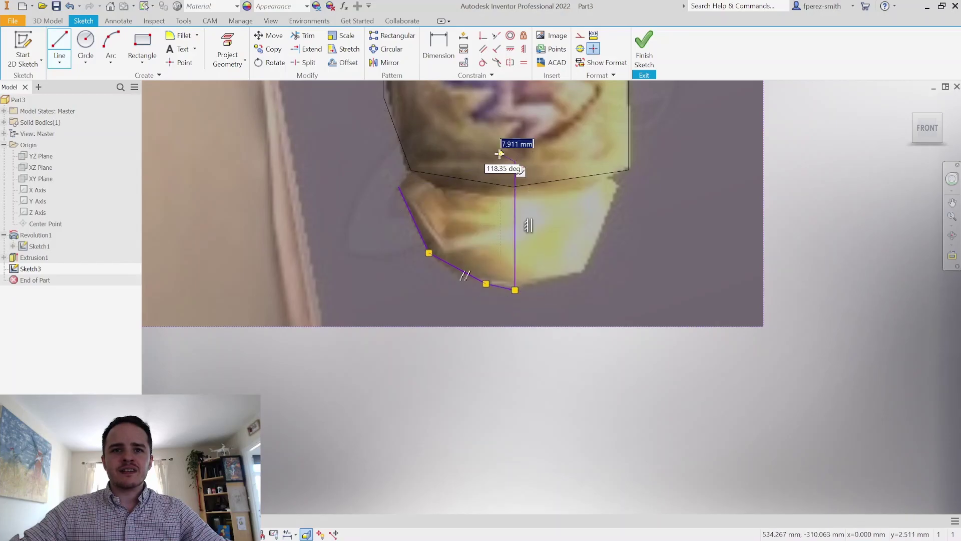
pyautogui.click(421, 161)
pyautogui.click(398, 187)
pyautogui.press('Escape')
# Adjust the half profile's lower points to follow the cap's outline in the image and finish the sketch.
pyautogui.scroll(-2, 623, 152)
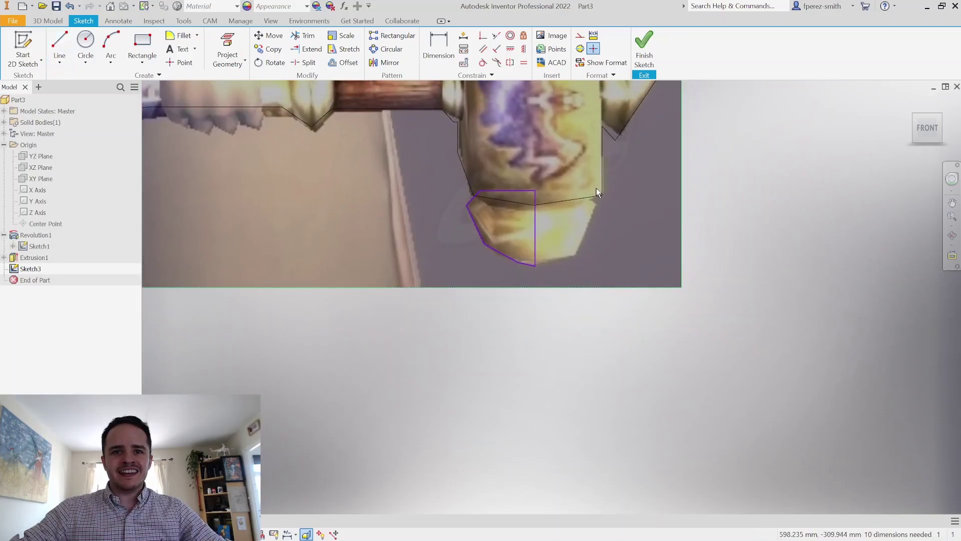
pyautogui.scroll(2, 533, 270)
pyautogui.moveTo(504, 260); pyautogui.dragTo(508, 266)
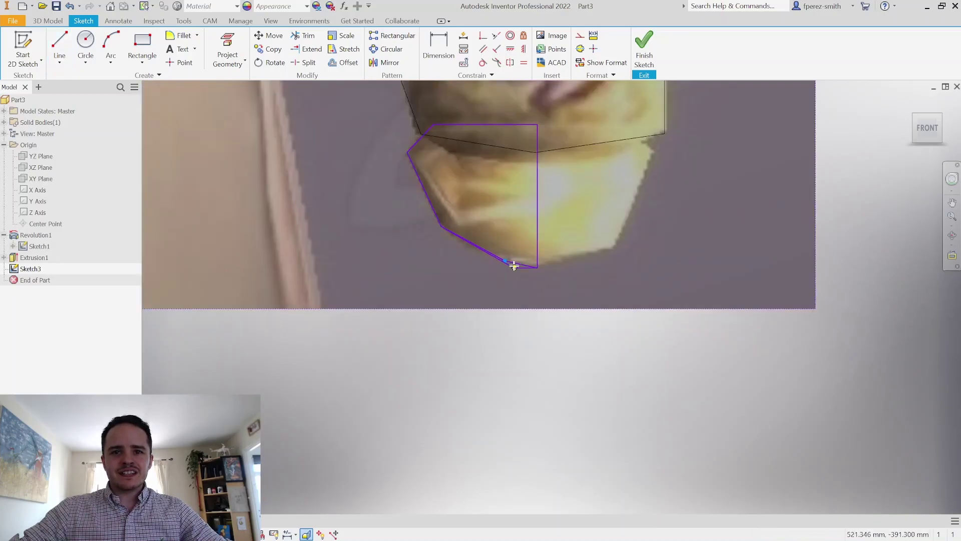
pyautogui.scroll(3, 514, 264)
pyautogui.moveTo(596, 277); pyautogui.dragTo(597, 269)
pyautogui.scroll(-3, 662, 251)
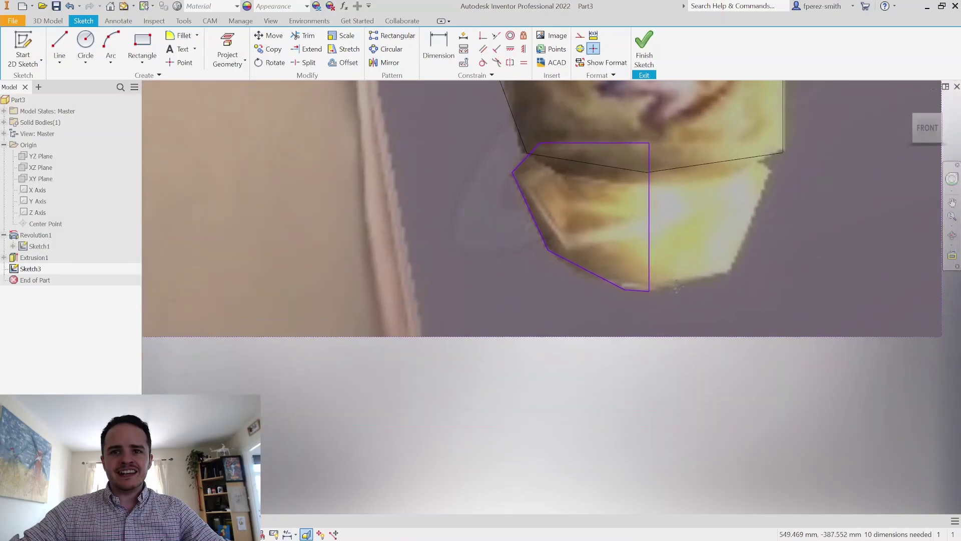
pyautogui.moveTo(706, 155); pyautogui.dragTo(638, 183, button='middle')
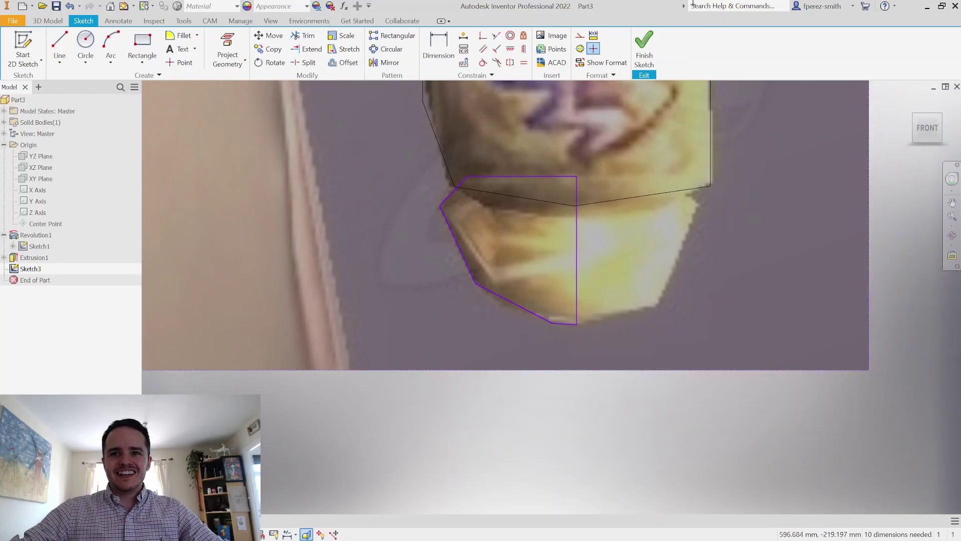
pyautogui.click(644, 49)
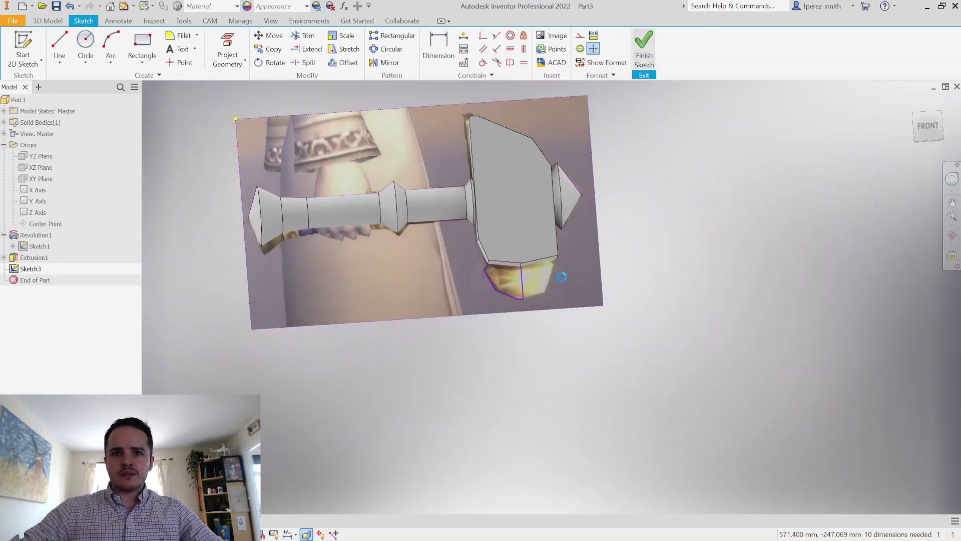
# Revolve the cap's half profile 360° about its vertical centre line, joined to the hammer.
pyautogui.click(86, 52)
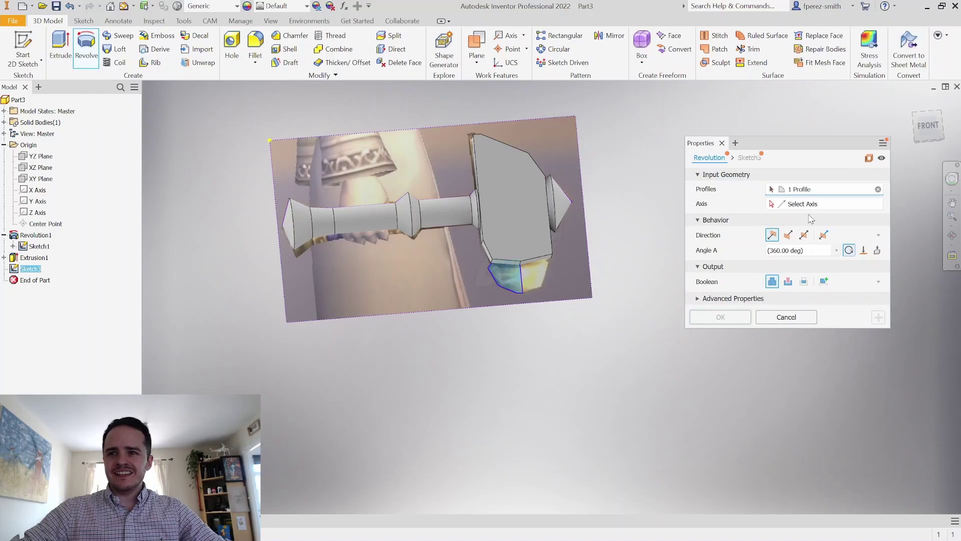
pyautogui.click(520, 279)
pyautogui.click(721, 318)
pyautogui.keyDown('shift'); pyautogui.moveTo(671, 280); pyautogui.dragTo(645, 236, button='middle'); pyautogui.keyUp('shift')
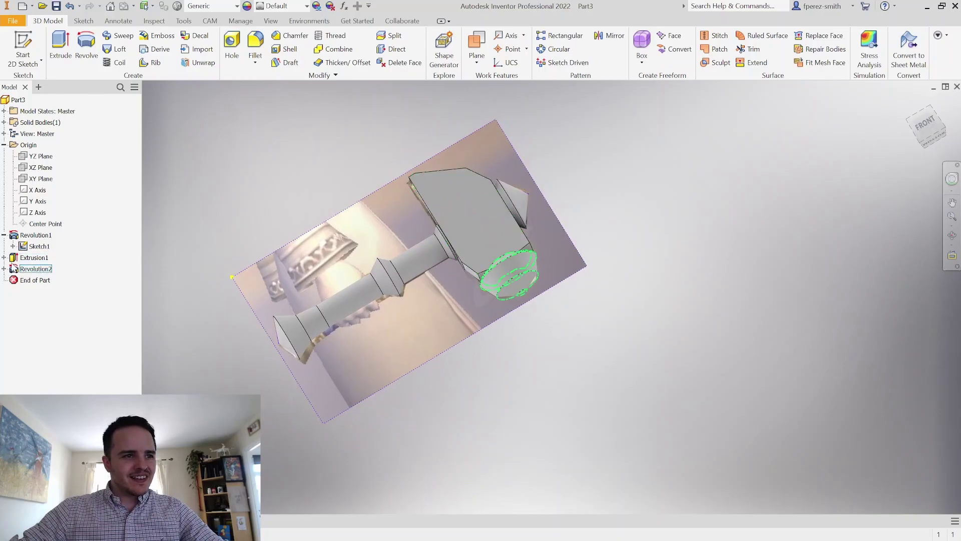
# Edit the hammer head extrusion and set its symmetric distance to 130 mm.
pyautogui.click(4, 258)
pyautogui.click(44, 258)
pyautogui.doubleClick(44, 258)
pyautogui.keyDown('shift'); pyautogui.moveTo(430, 221); pyautogui.dragTo(443, 212, button='middle'); pyautogui.keyUp('shift')
pyautogui.moveTo(443, 211); pyautogui.dragTo(439, 208)
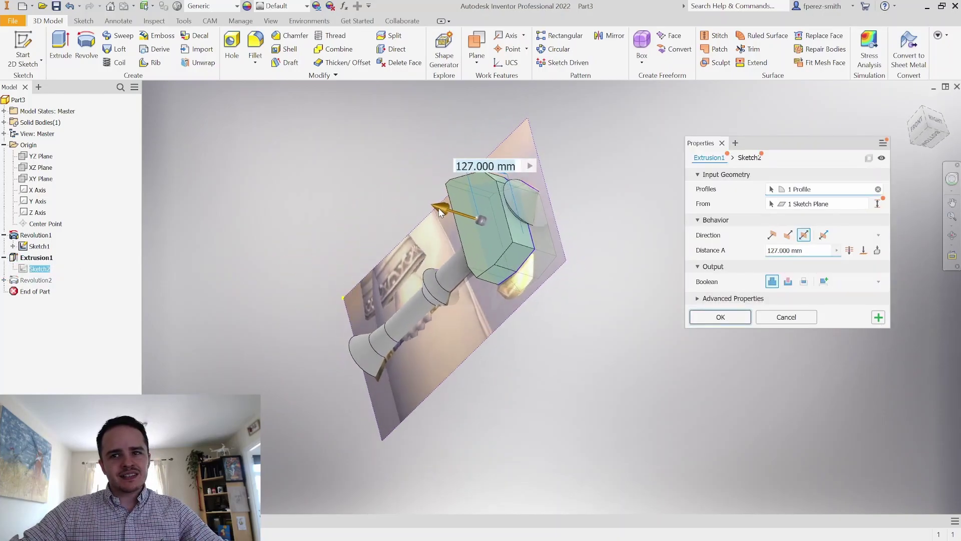
pyautogui.write('1')
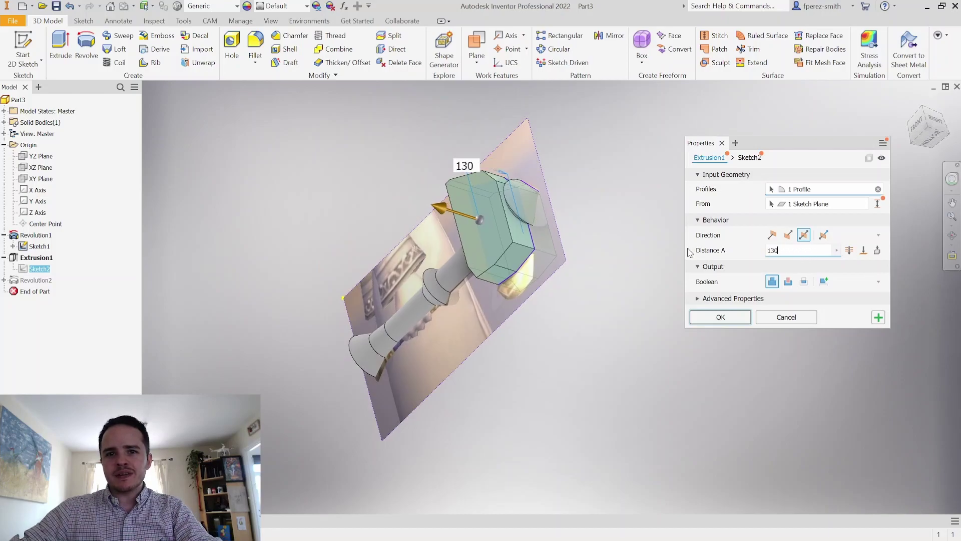
pyautogui.write('30')
pyautogui.press('Return')
pyautogui.keyDown('shift'); pyautogui.moveTo(621, 237); pyautogui.dragTo(691, 285, button='middle'); pyautogui.keyUp('shift')
# Set the hammer head extrusion's distance to 140 mm.
pyautogui.doubleClick(33, 258)
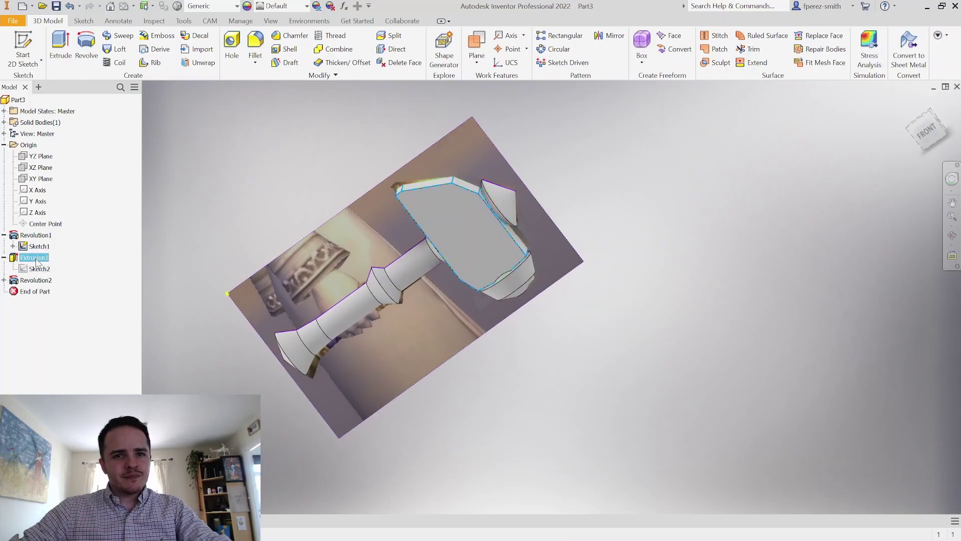
pyautogui.write('140')
pyautogui.press('Return')
pyautogui.keyDown('shift'); pyautogui.moveTo(654, 243); pyautogui.dragTo(689, 157, button='middle'); pyautogui.keyUp('shift')
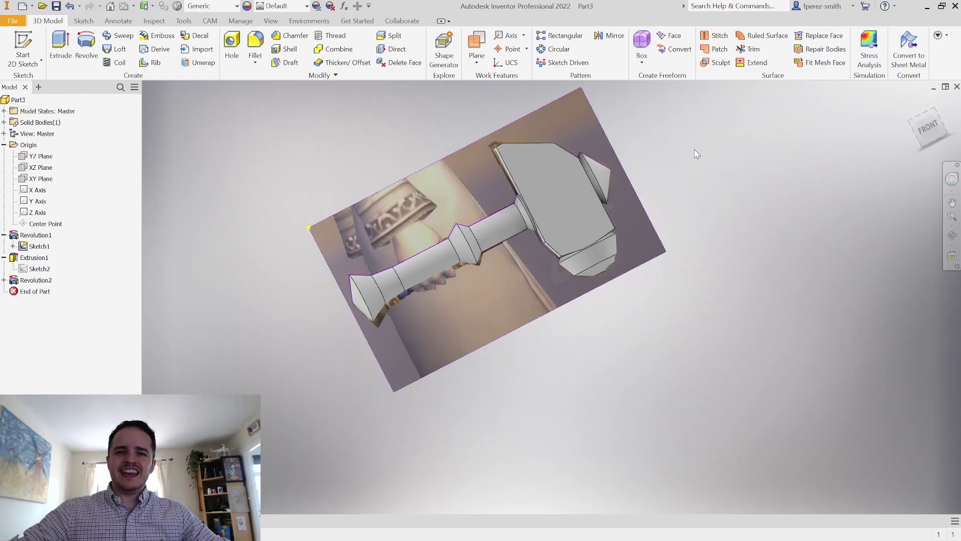
pyautogui.keyDown('shift'); pyautogui.moveTo(706, 206); pyautogui.dragTo(726, 163, button='middle'); pyautogui.keyUp('shift')
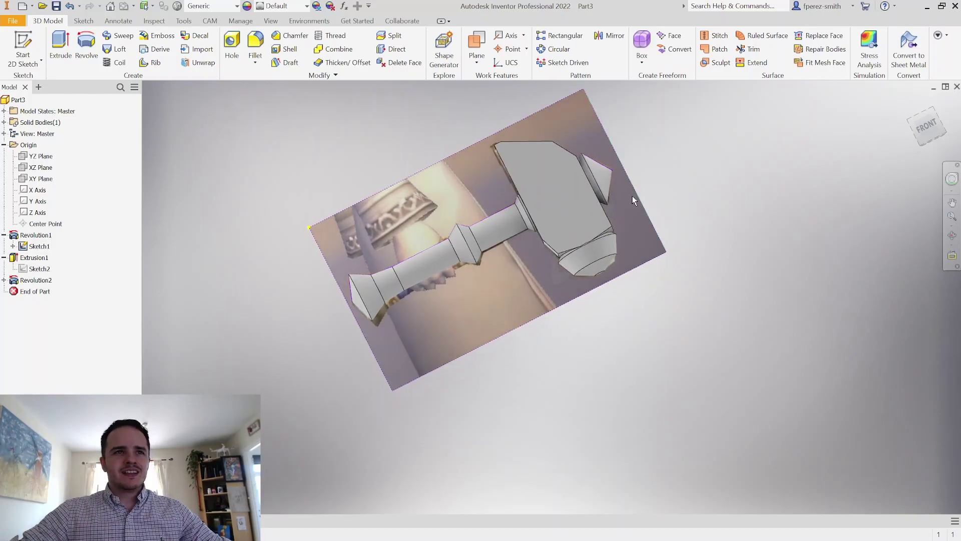
# Assign the Gold material to the hammer and set its appearance to Metal 2400F Hot.
pyautogui.click(210, 6)
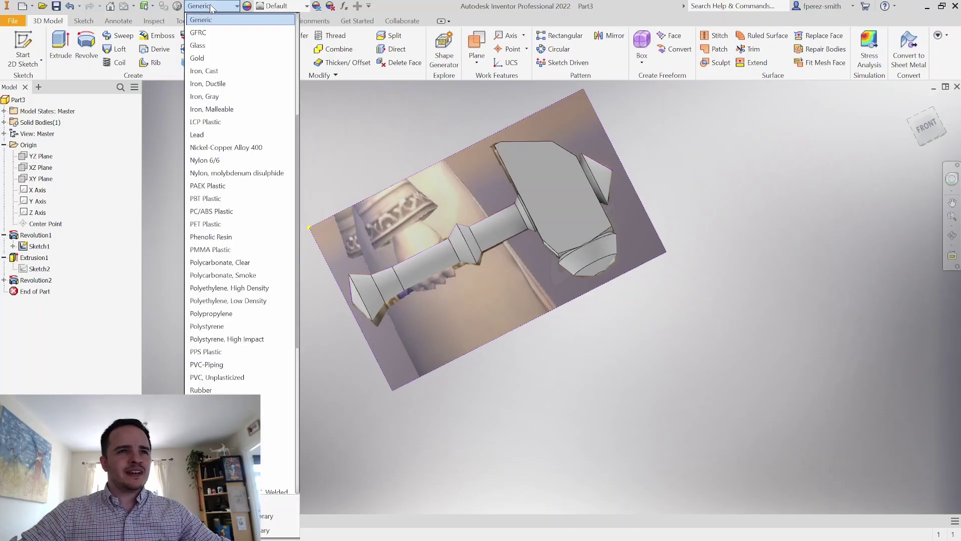
pyautogui.click(212, 60)
pyautogui.keyDown('shift'); pyautogui.moveTo(323, 180); pyautogui.dragTo(271, 221, button='middle'); pyautogui.keyUp('shift')
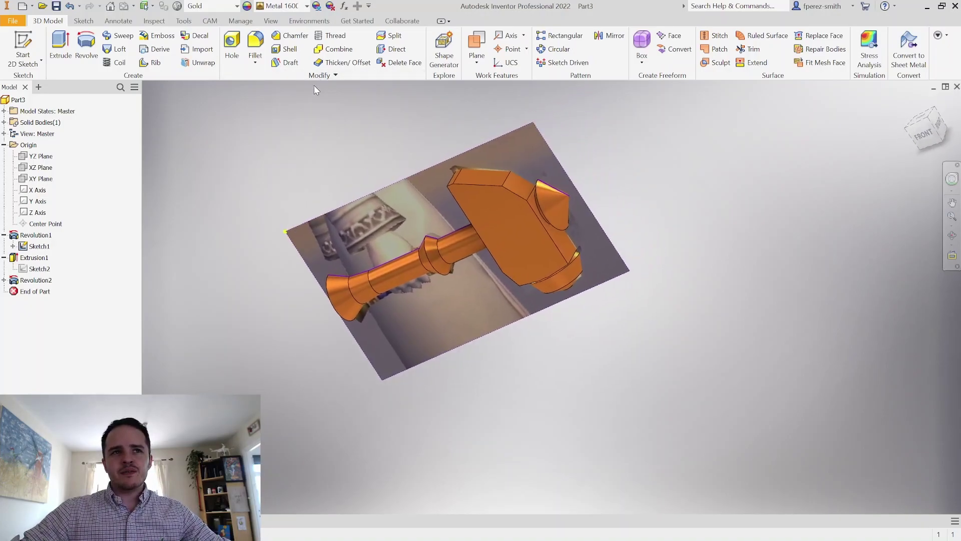
pyautogui.click(306, 6)
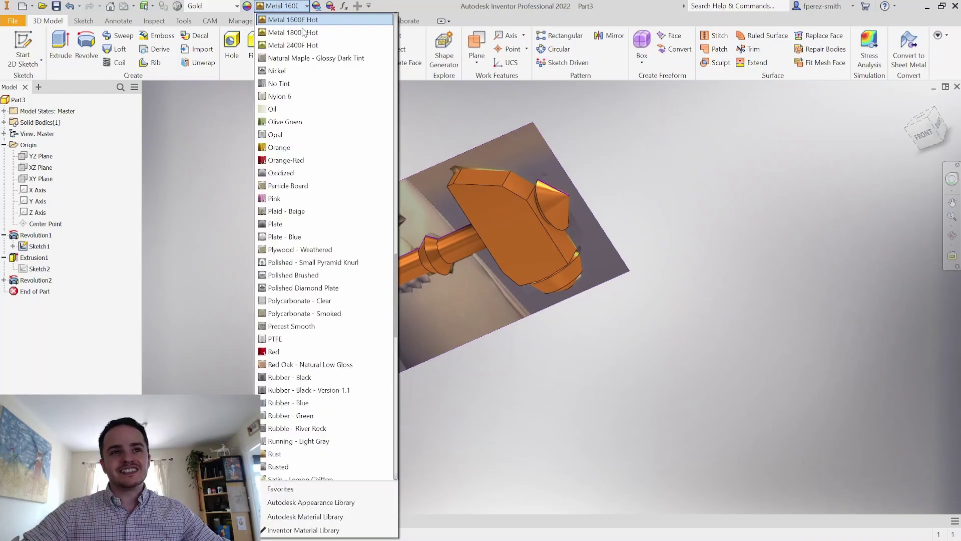
pyautogui.click(315, 46)
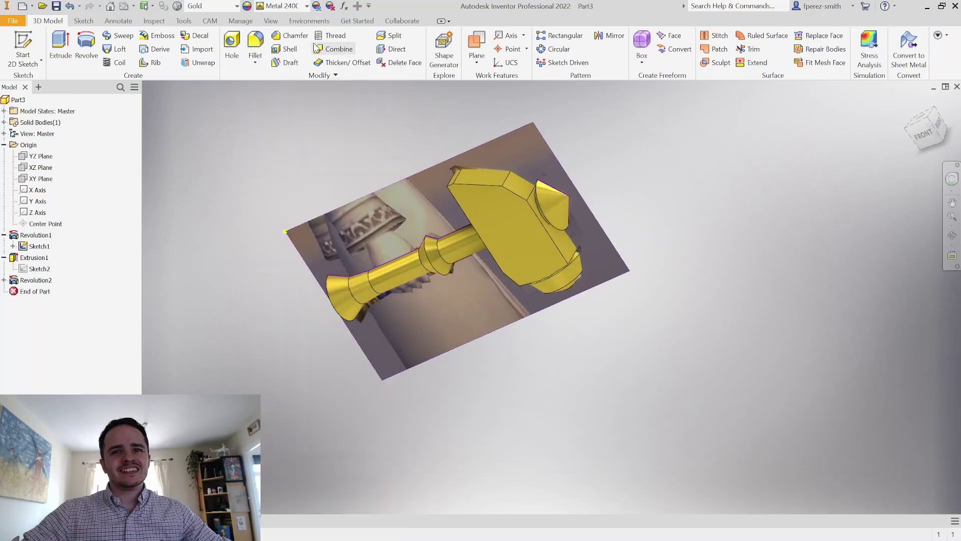
pyautogui.keyDown('shift'); pyautogui.moveTo(367, 168); pyautogui.dragTo(390, 148, button='middle'); pyautogui.keyUp('shift')
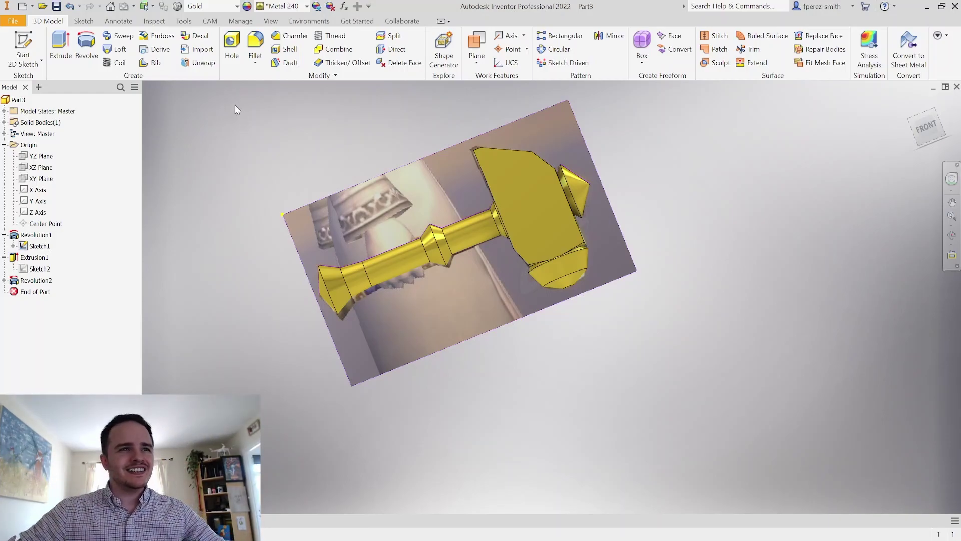
# Apply the reference image as a decal to the hammer head's large front face.
pyautogui.click(200, 35)
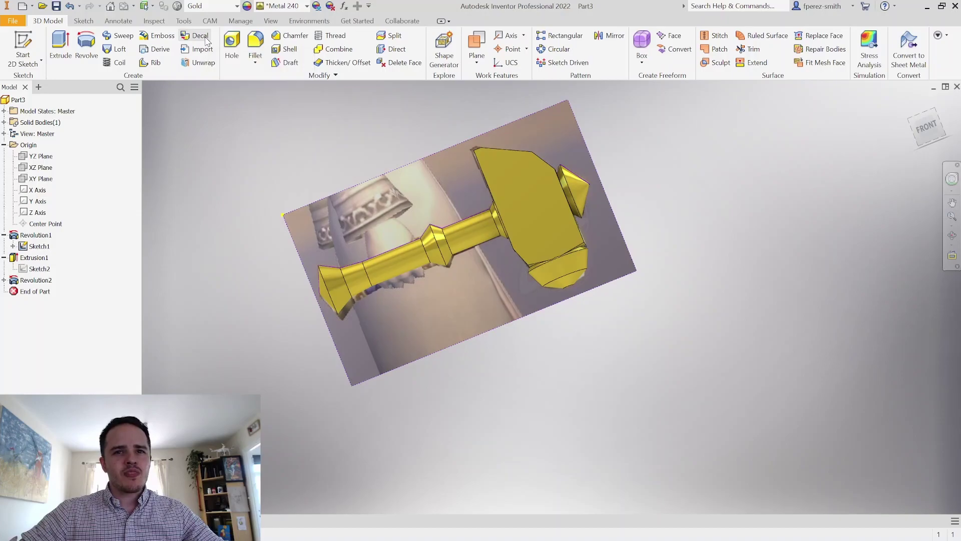
pyautogui.scroll(2, 556, 194)
pyautogui.scroll(-3, 556, 196)
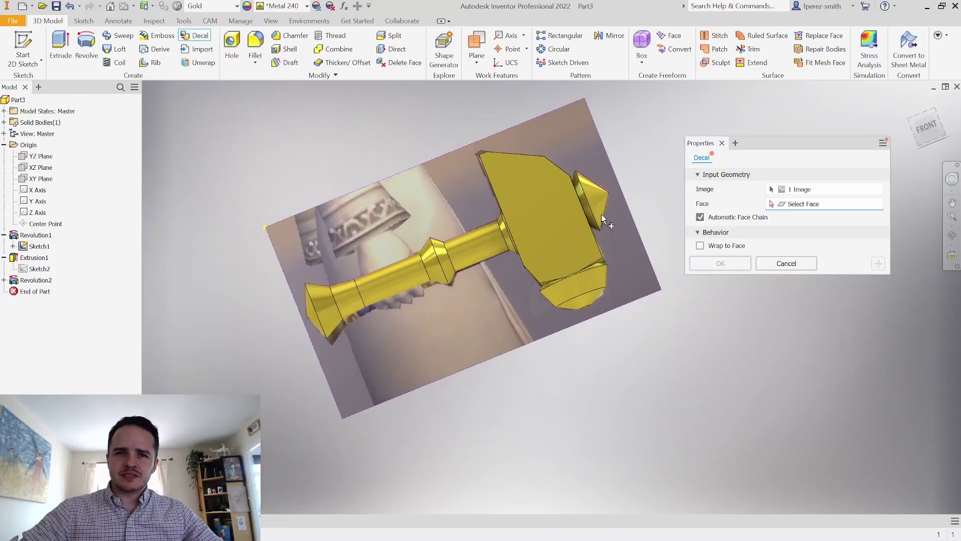
pyautogui.keyDown('shift'); pyautogui.moveTo(555, 201); pyautogui.dragTo(566, 229, button='middle'); pyautogui.keyUp('shift')
pyautogui.click(532, 191)
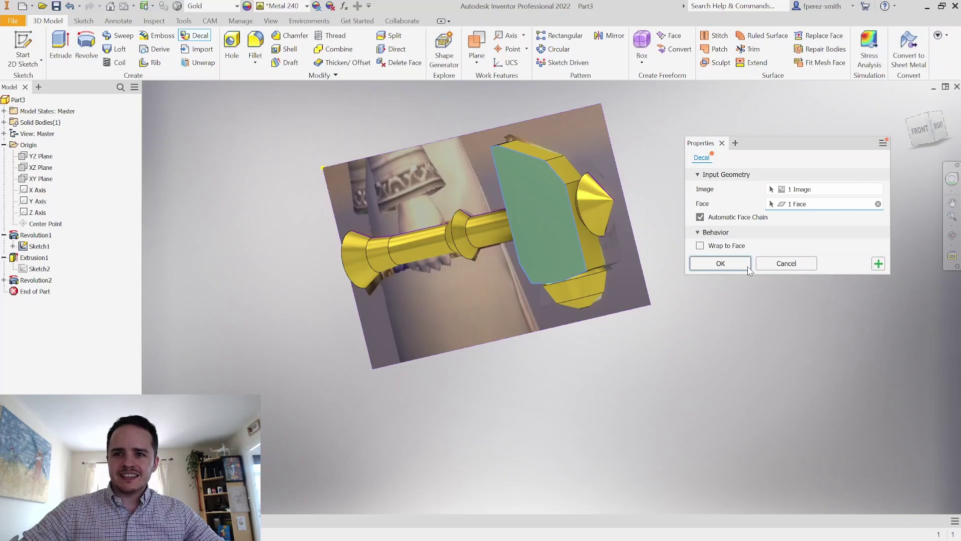
pyautogui.click(878, 264)
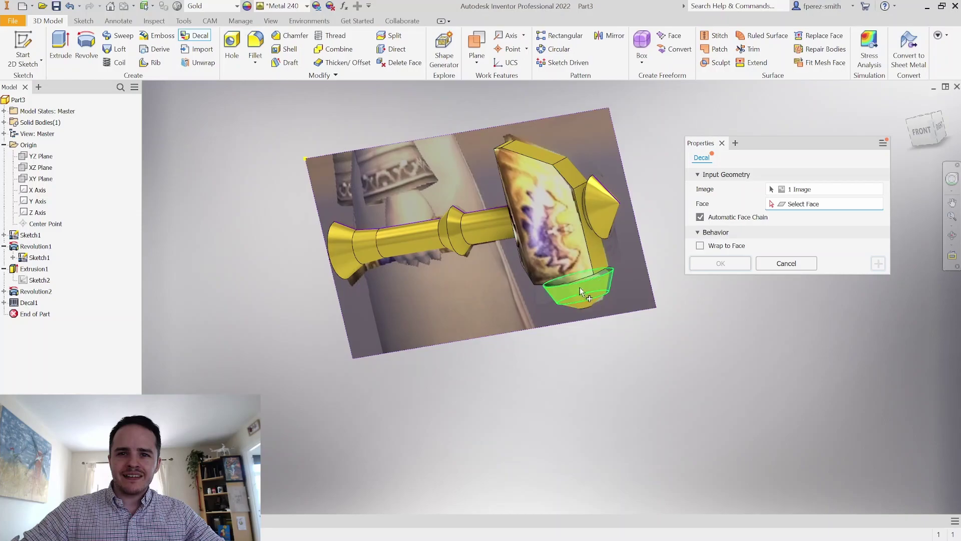
# Apply the reference image as decals to the handle's shaft section next to the head and to the adjoining collar.
pyautogui.click(493, 231)
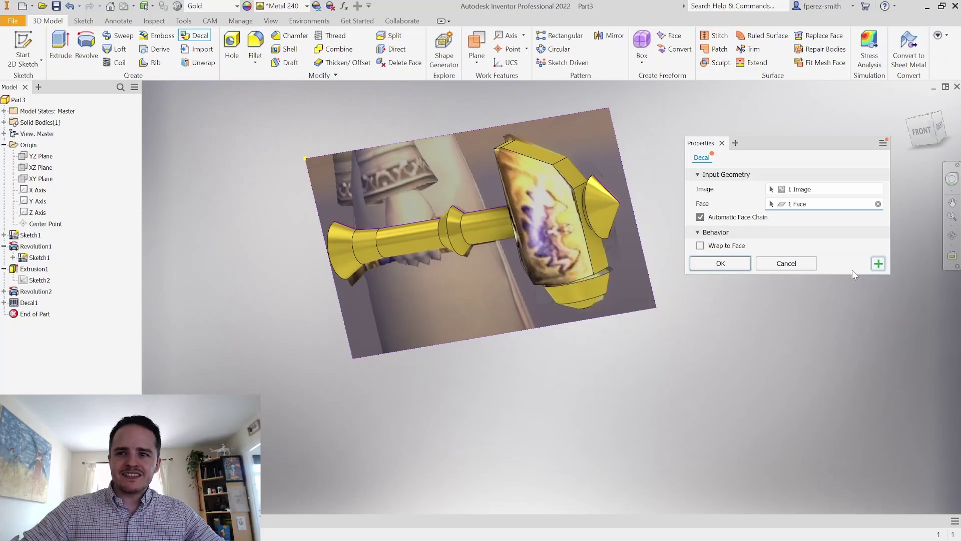
pyautogui.click(879, 264)
pyautogui.click(498, 227)
pyautogui.click(879, 264)
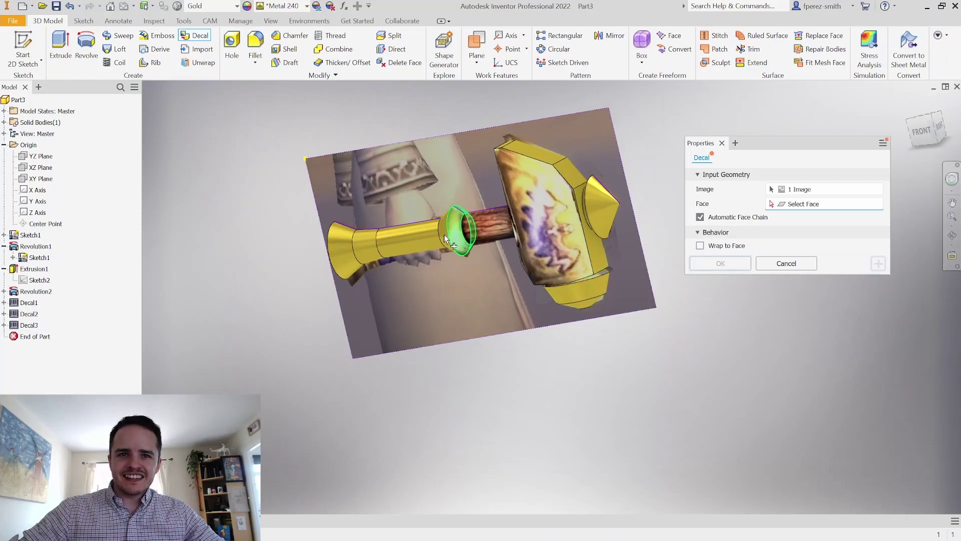
pyautogui.click(445, 240)
pyautogui.click(879, 264)
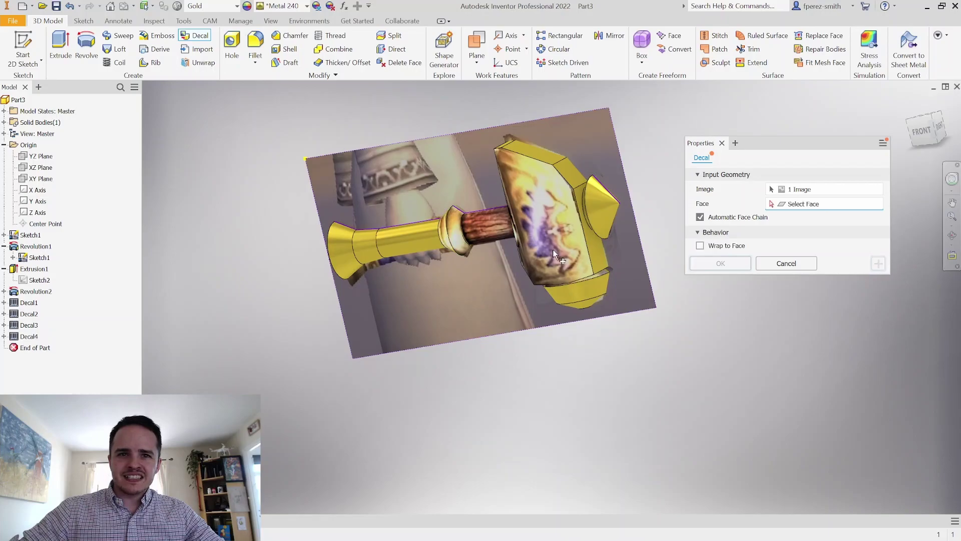
# Apply the reference image as decals to the handle's flared end and the short banded section beside it.
pyautogui.keyDown('shift'); pyautogui.moveTo(358, 243); pyautogui.dragTo(362, 236, button='middle'); pyautogui.keyUp('shift')
pyautogui.click(361, 236)
pyautogui.click(879, 264)
pyautogui.click(398, 251)
pyautogui.click(878, 263)
# Apply the reference image as a decal to the cone face at the handle's far end.
pyautogui.click(322, 251)
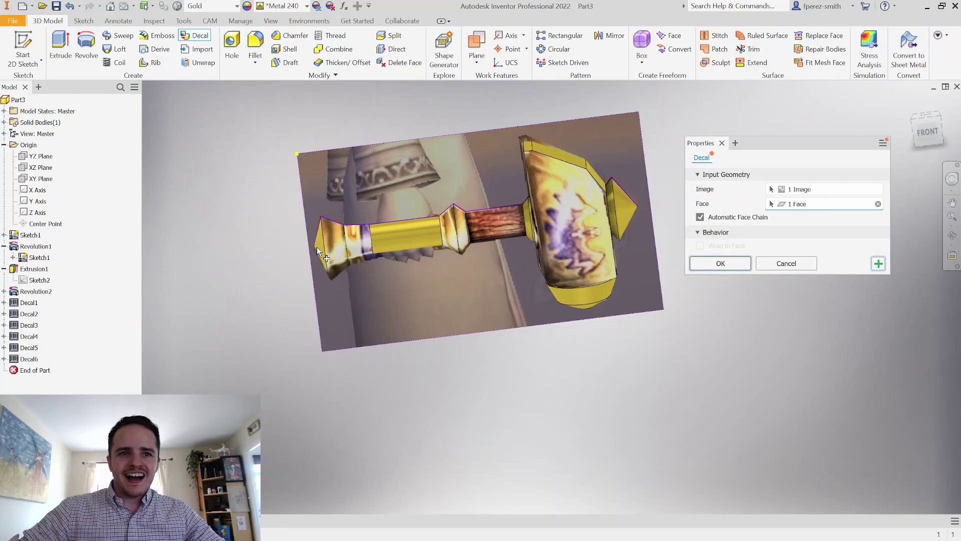
pyautogui.keyDown('shift'); pyautogui.moveTo(330, 257); pyautogui.dragTo(345, 248, button='middle'); pyautogui.keyUp('shift')
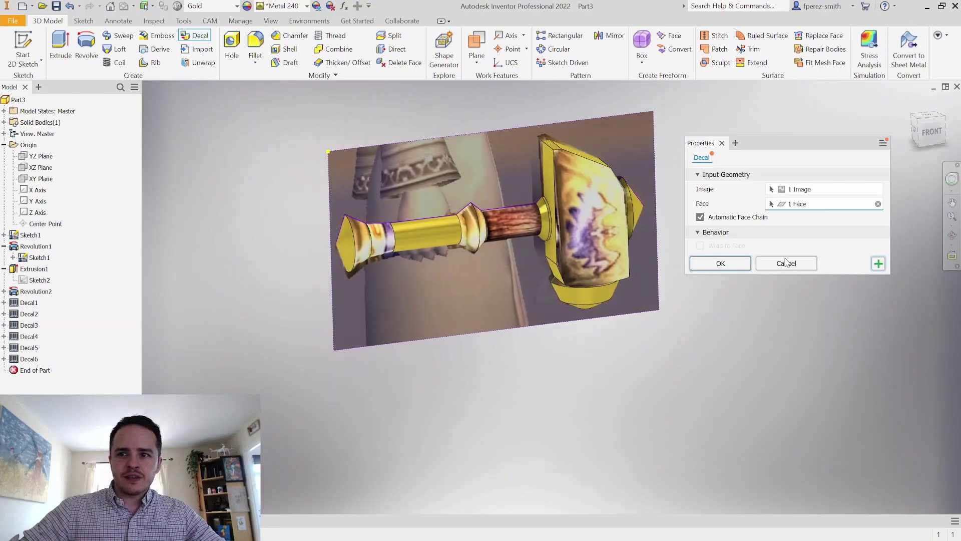
pyautogui.click(877, 204)
pyautogui.click(348, 247)
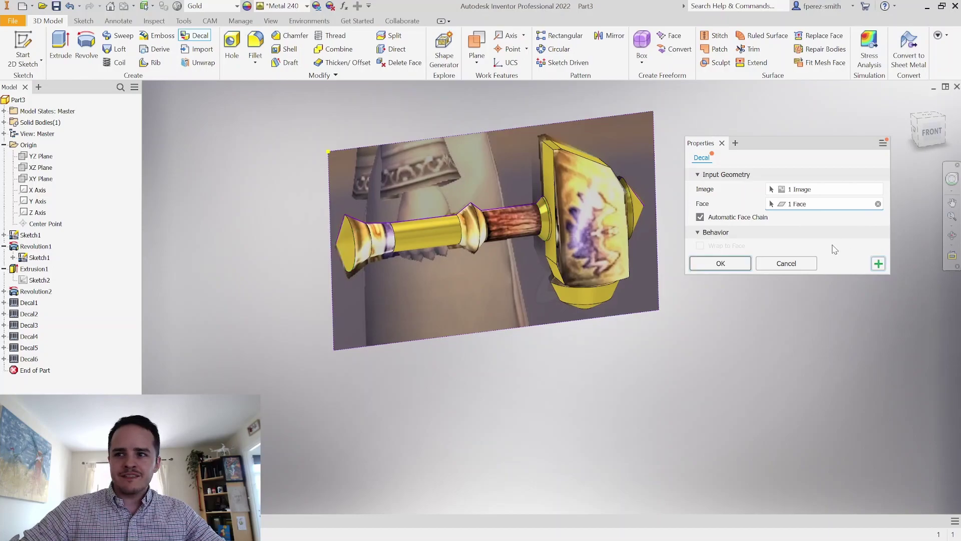
pyautogui.click(878, 264)
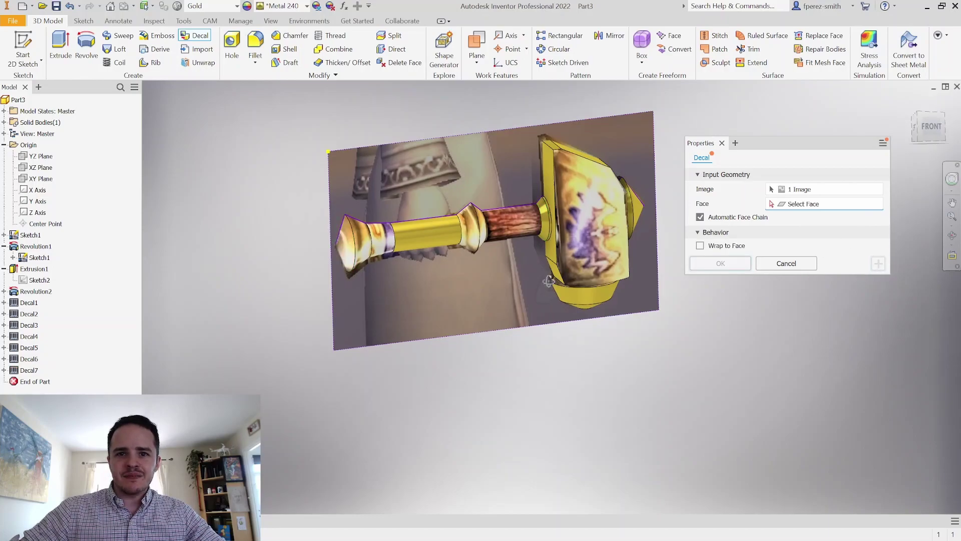
# Apply the reference image as decals to the faces of the hammer head's lower cap, including the cone face at its bottom.
pyautogui.keyDown('shift'); pyautogui.moveTo(551, 288); pyautogui.dragTo(590, 274, button='middle'); pyautogui.keyUp('shift')
pyautogui.click(586, 296)
pyautogui.click(879, 264)
pyautogui.click(579, 300)
pyautogui.click(878, 264)
pyautogui.scroll(-5, 605, 317)
pyautogui.click(610, 309)
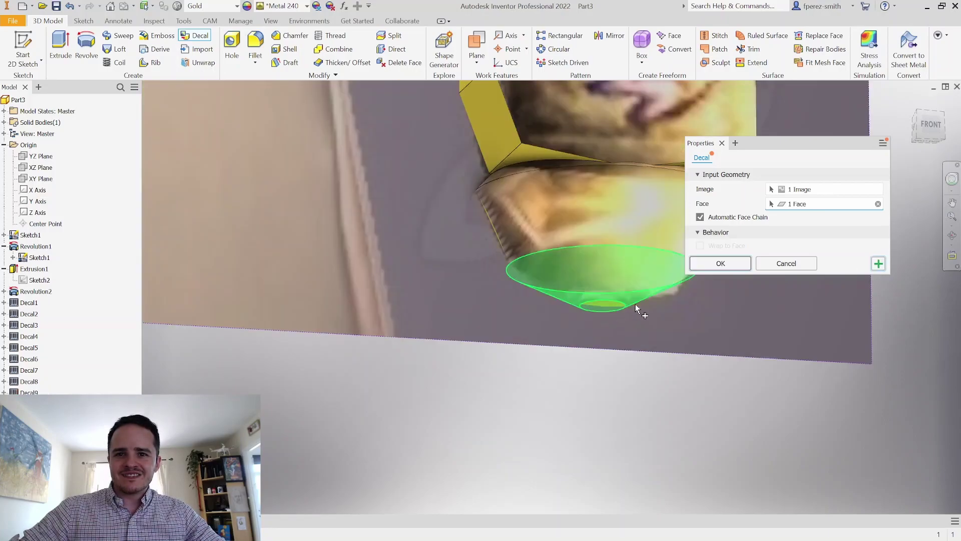
pyautogui.click(879, 264)
# Apply the reference image as decals to the end cone beyond the hammer head and the face adjoining it.
pyautogui.scroll(5, 608, 222)
pyautogui.click(608, 221)
pyautogui.click(879, 264)
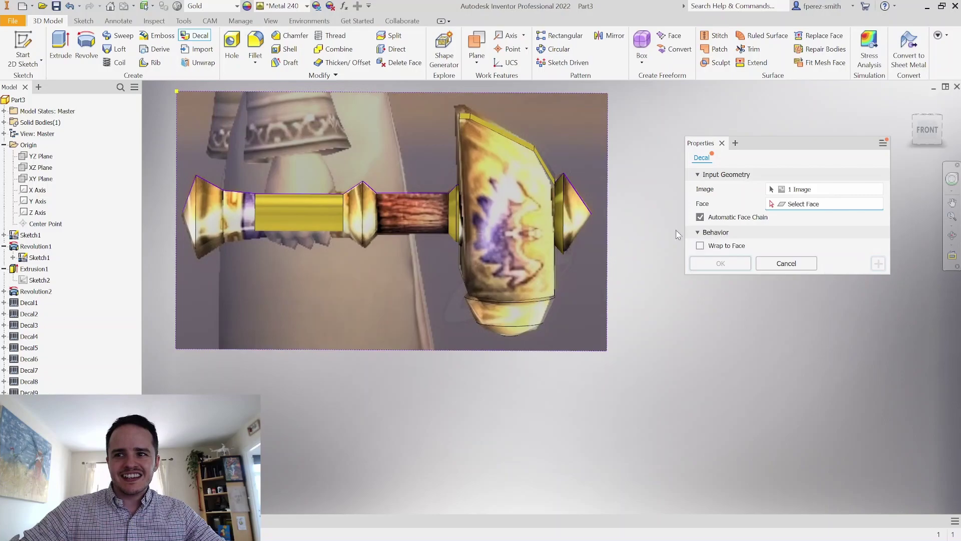
pyautogui.click(549, 201)
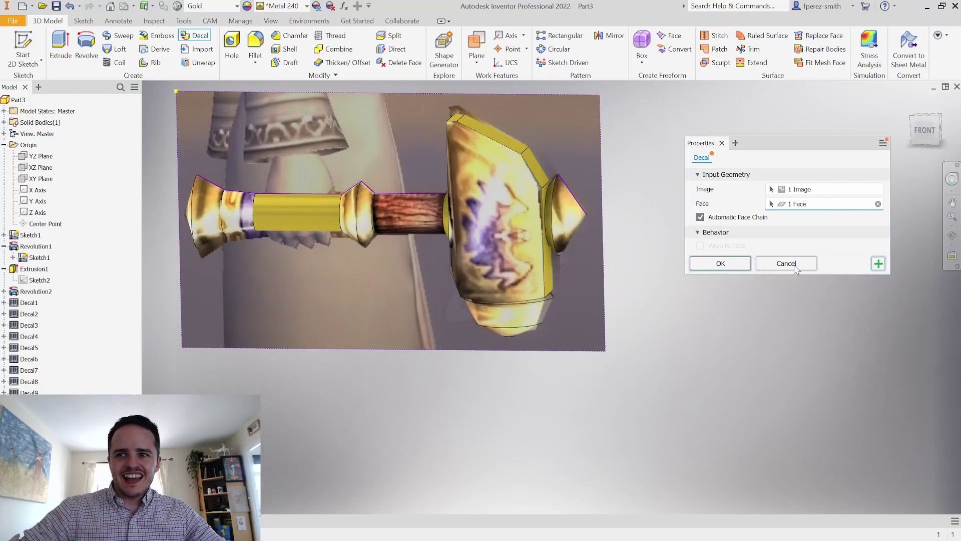
pyautogui.click(733, 265)
pyautogui.keyDown('shift'); pyautogui.moveTo(729, 270); pyautogui.dragTo(660, 256, button='middle'); pyautogui.keyUp('shift')
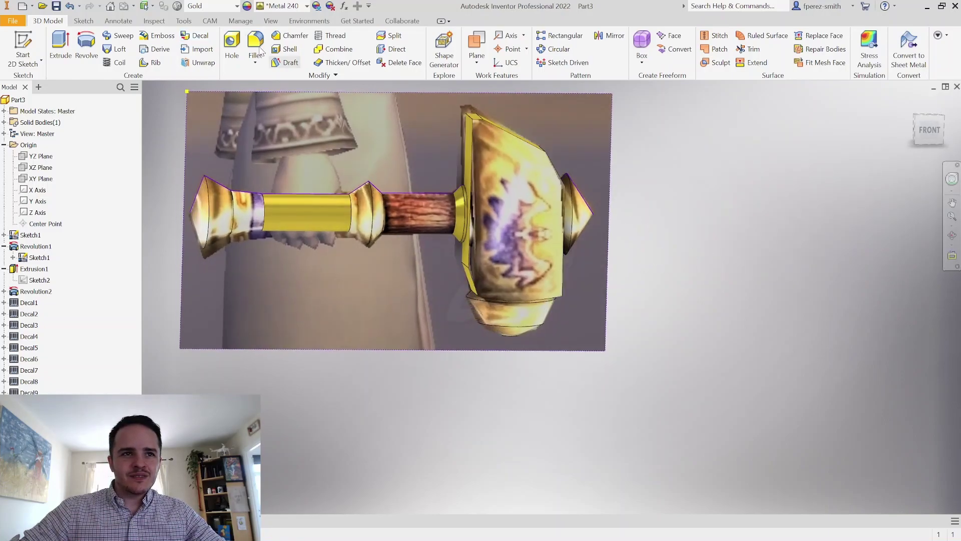
# Apply the reference image as a decal to the small collar between the wooden shaft section and the hammer head.
pyautogui.click(195, 36)
pyautogui.click(460, 207)
pyautogui.scroll(6, 471, 190)
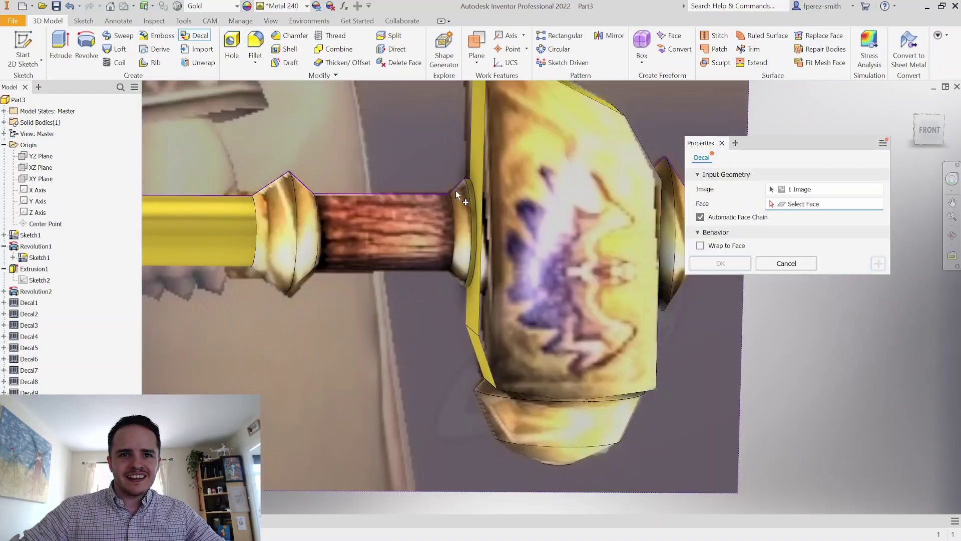
pyautogui.scroll(-3, 482, 189)
pyautogui.click(721, 263)
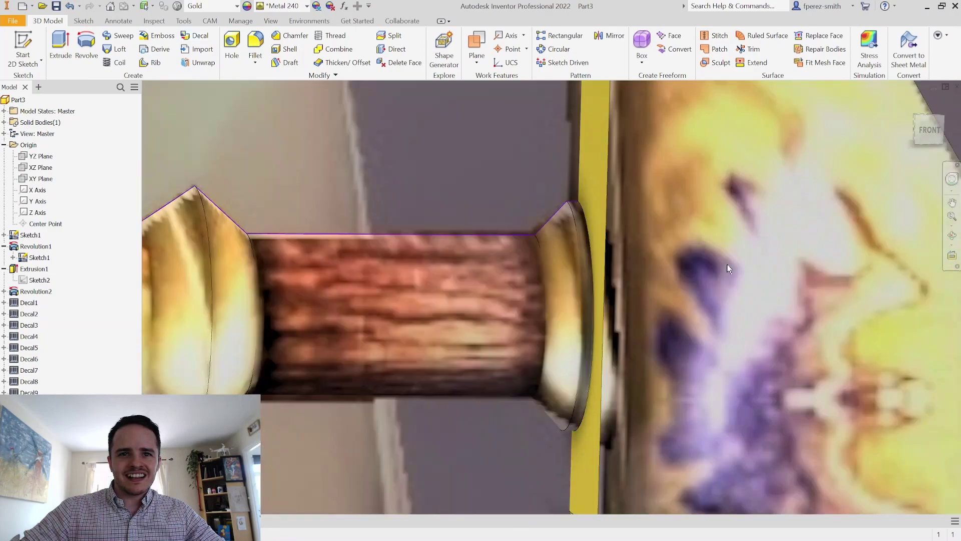
pyautogui.scroll(-6, 751, 245)
pyautogui.moveTo(759, 235)
pyautogui.keyDown('shift'); pyautogui.mouseDown(button='middle')
pyautogui.moveTo(801, 220)
pyautogui.moveTo(802, 236)
pyautogui.moveTo(774, 234)
pyautogui.mouseUp(button='middle'); pyautogui.keyUp('shift')
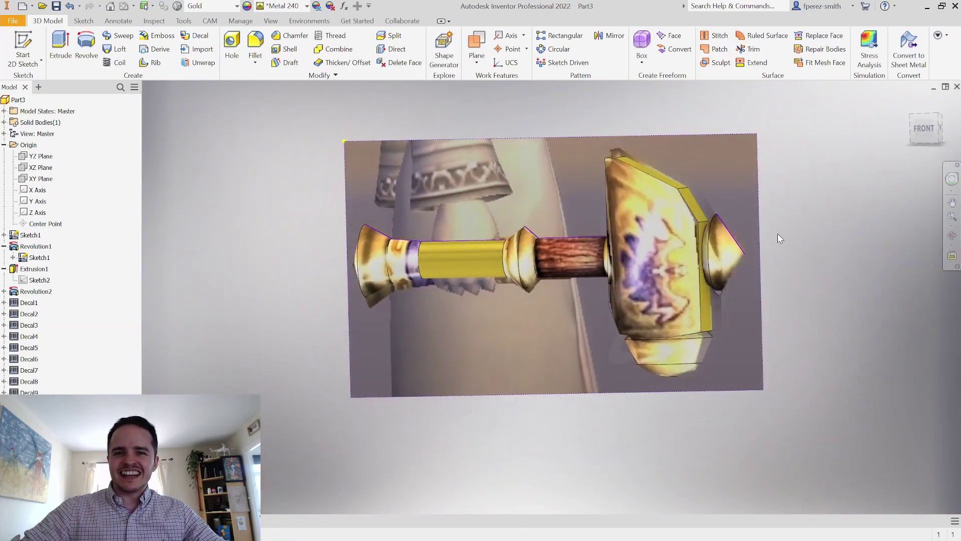
# Hide the reference image by turning off the visibility of Sketch1.
pyautogui.rightClick(48, 258)
pyautogui.click(75, 350)
pyautogui.keyDown('shift'); pyautogui.moveTo(498, 334); pyautogui.dragTo(527, 344, button='middle'); pyautogui.keyUp('shift')
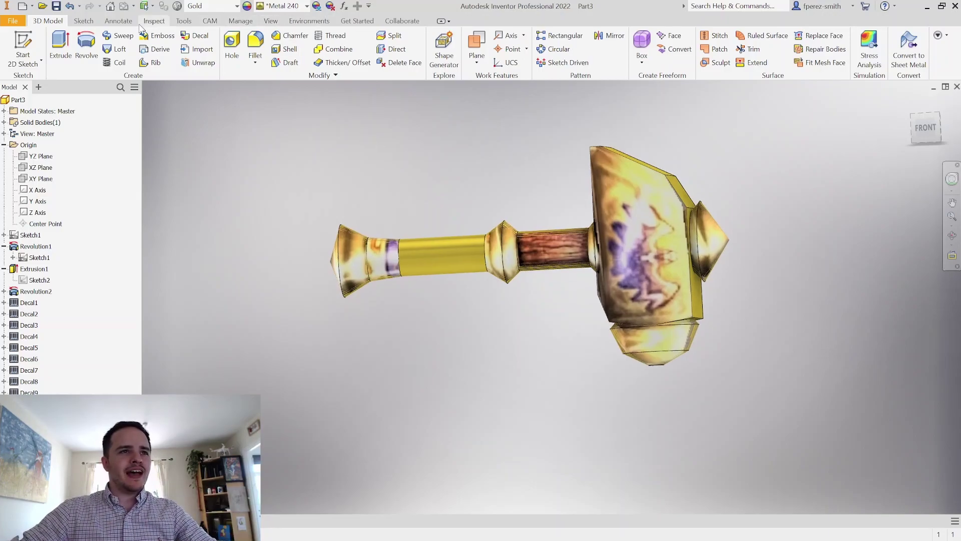
# Start a general note annotation, accepting ASME - mm as the part's annotation standard.
pyautogui.click(120, 21)
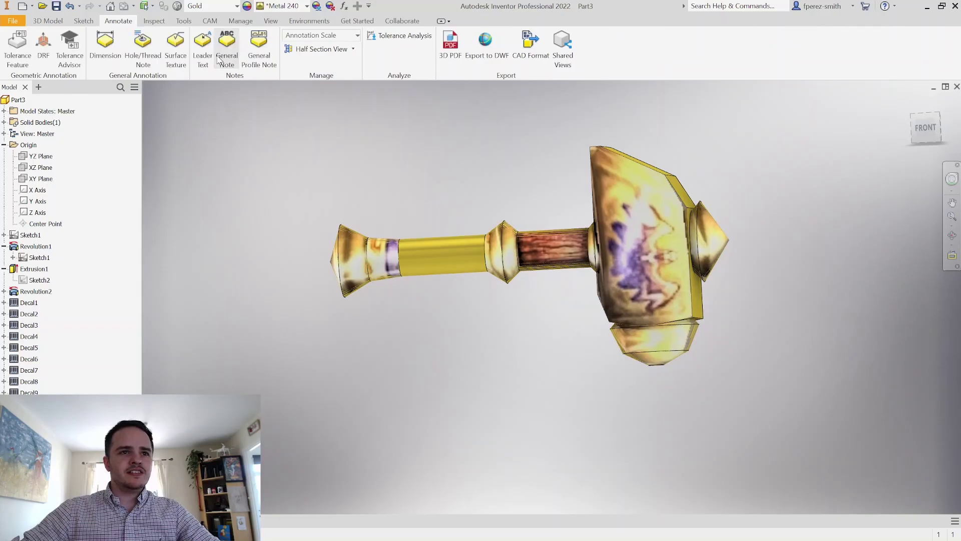
pyautogui.click(221, 50)
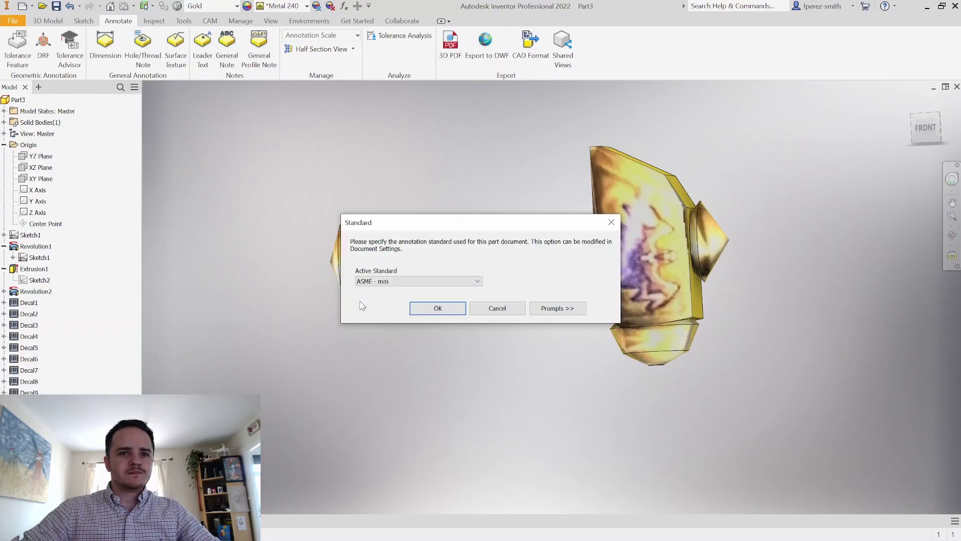
pyautogui.moveTo(454, 227); pyautogui.dragTo(420, 220)
pyautogui.moveTo(488, 250); pyautogui.dragTo(433, 236)
pyautogui.click(415, 322)
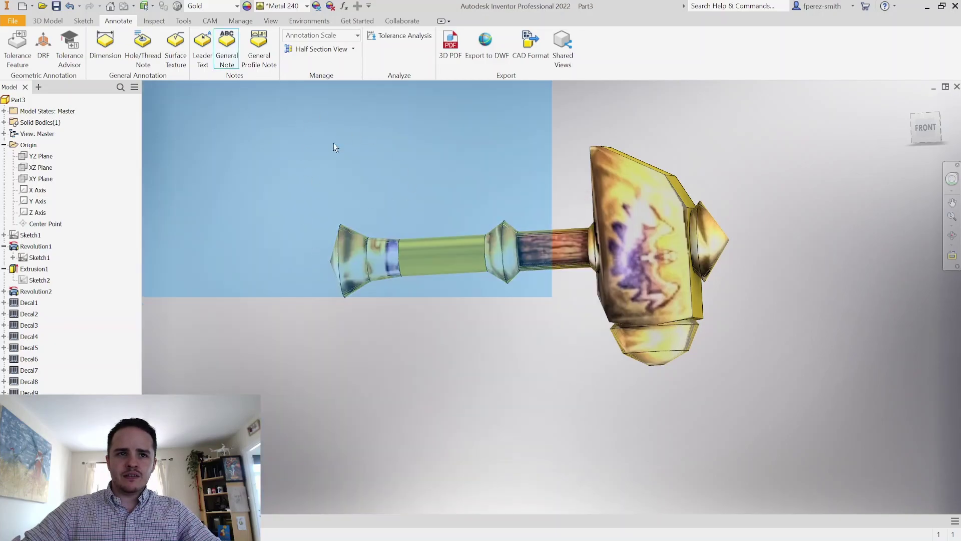
# Place the note in the view's upper-left quadrant, reading "The Gavel of Pure Light" with a second line of "For" and the recipient's name.
pyautogui.click(372, 148)
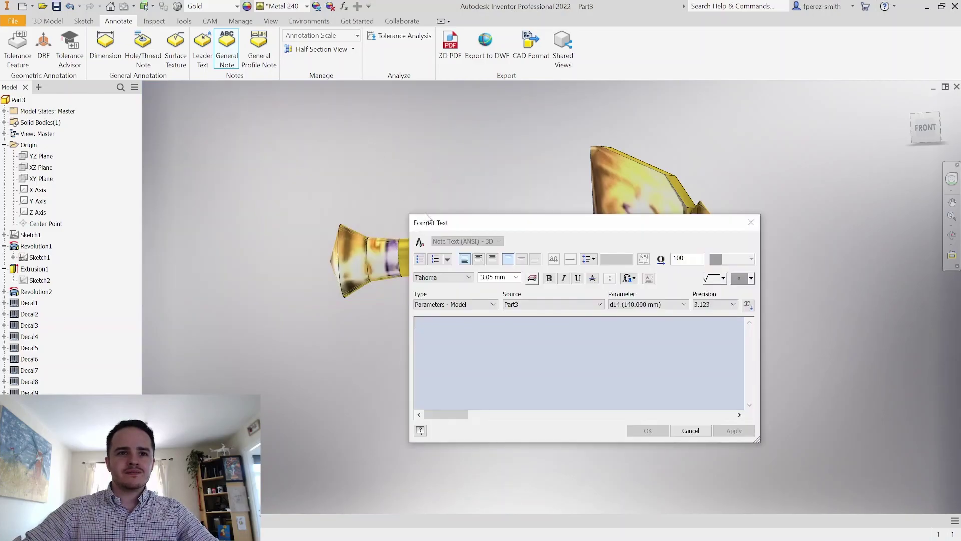
pyautogui.moveTo(553, 225); pyautogui.dragTo(419, 233)
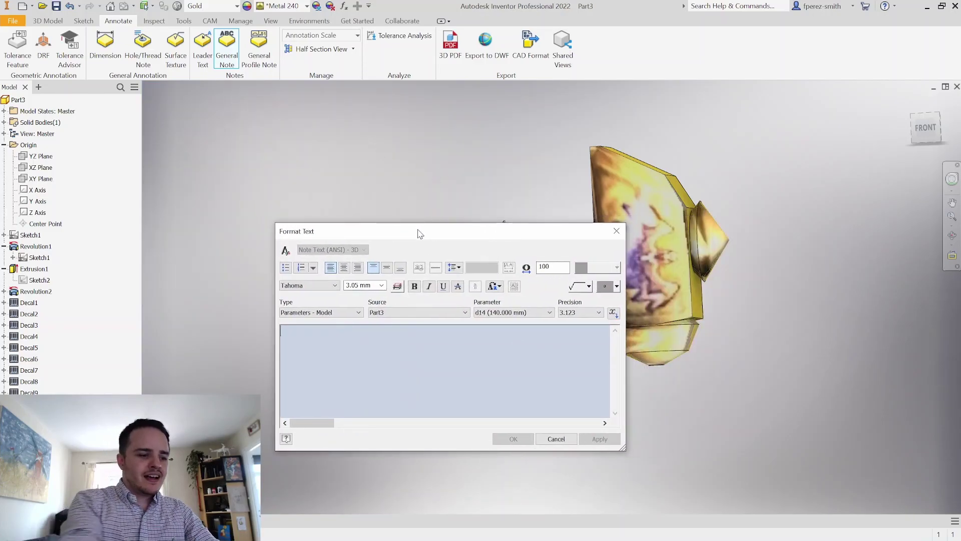
pyautogui.write('The Gavel of Pure Light')
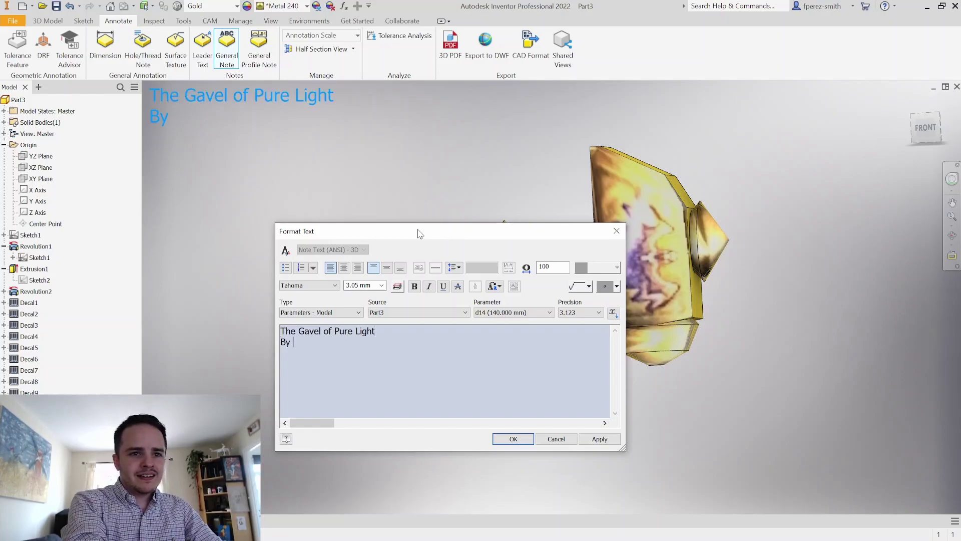
pyautogui.write('For Melara')
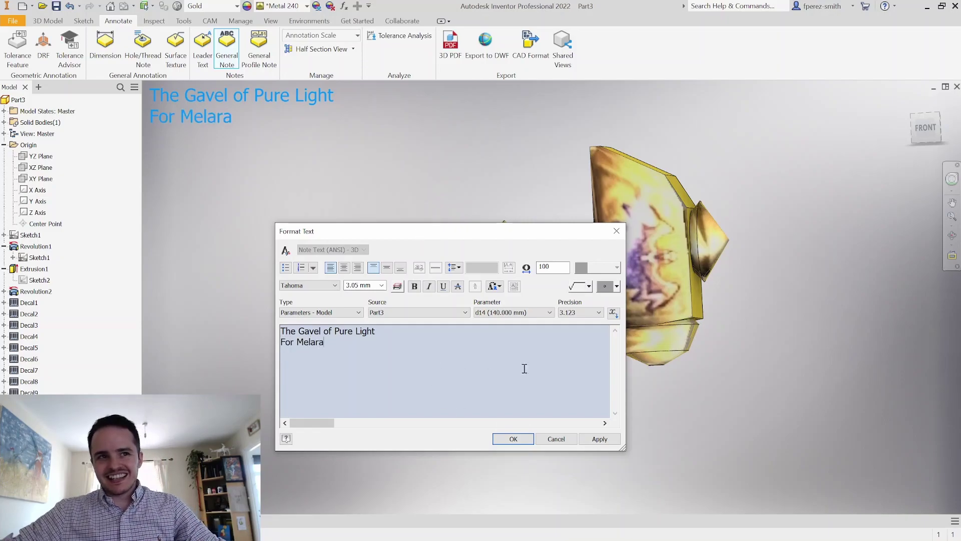
pyautogui.click(520, 439)
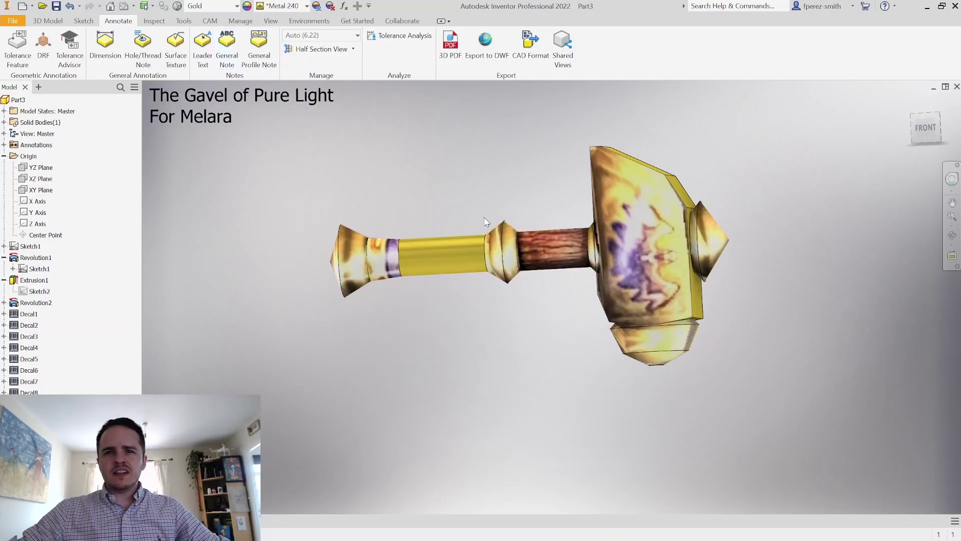
# Start a new sketch on the hammer head's plain gold face next to the end cone.
pyautogui.moveTo(511, 163)
pyautogui.keyDown('shift'); pyautogui.mouseDown(button='middle')
pyautogui.moveTo(543, 163)
pyautogui.moveTo(556, 197)
pyautogui.moveTo(491, 156)
pyautogui.moveTo(502, 180)
pyautogui.moveTo(480, 178)
pyautogui.moveTo(566, 182)
pyautogui.moveTo(620, 227)
pyautogui.moveTo(719, 281)
pyautogui.moveTo(724, 232)
pyautogui.moveTo(564, 231)
pyautogui.mouseUp(button='middle'); pyautogui.keyUp('shift')
pyautogui.click(84, 20)
pyautogui.click(36, 43)
pyautogui.click(632, 352)
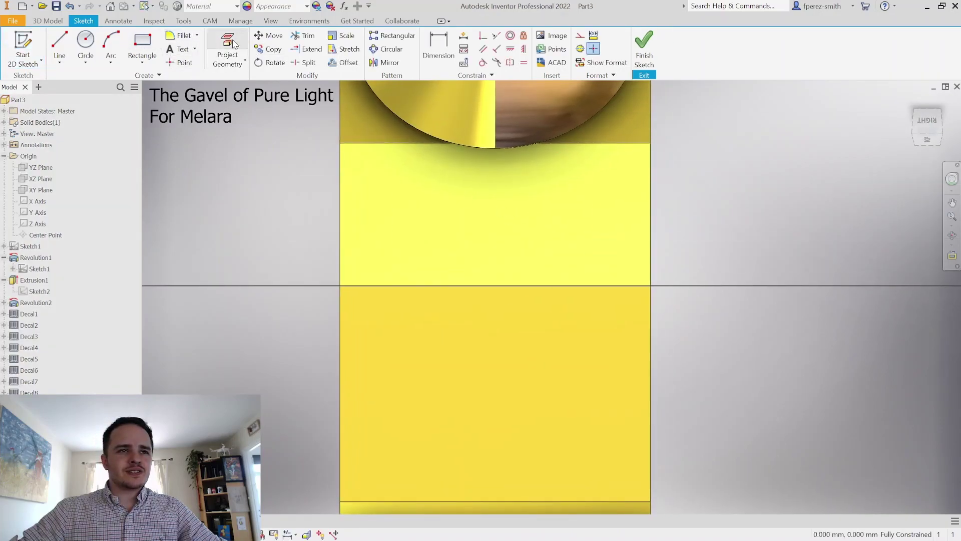
# Add a text box across the sketched face with the recipient's name in capitals and "<CHROMATIC DAWN>" on the second line, selecting all the text.
pyautogui.click(179, 48)
pyautogui.moveTo(368, 165)
pyautogui.mouseDown()
pyautogui.moveTo(529, 247)
pyautogui.moveTo(622, 278)
pyautogui.mouseUp()
pyautogui.write('Me')
pyautogui.press('BackSpace')
pyautogui.write('ELARA ')
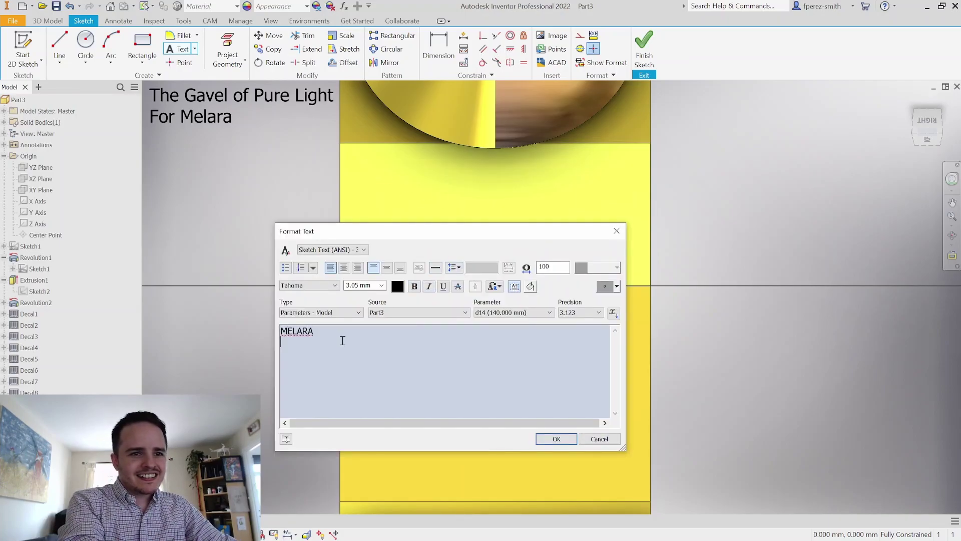
pyautogui.write('<CHROMATIC DAWN>')
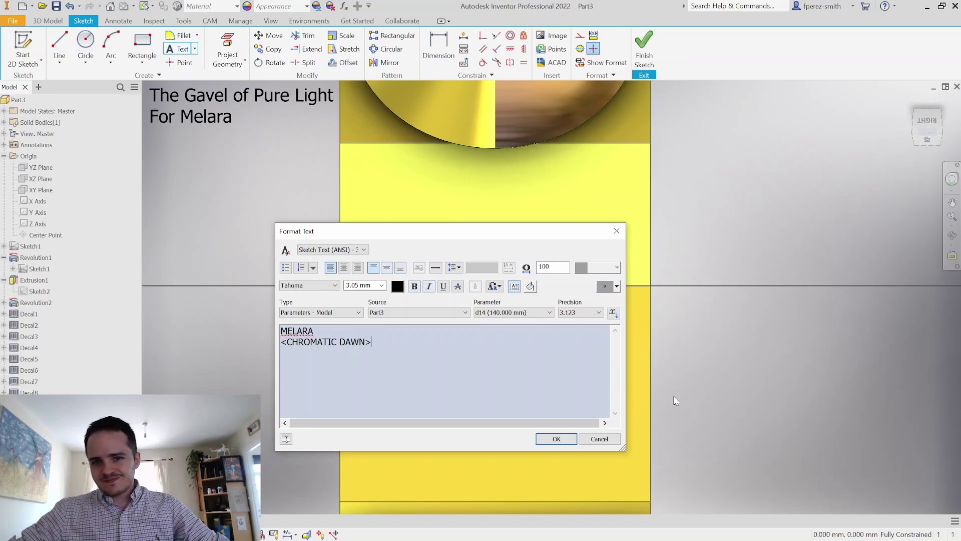
pyautogui.hotkey('ctrl', 'a')
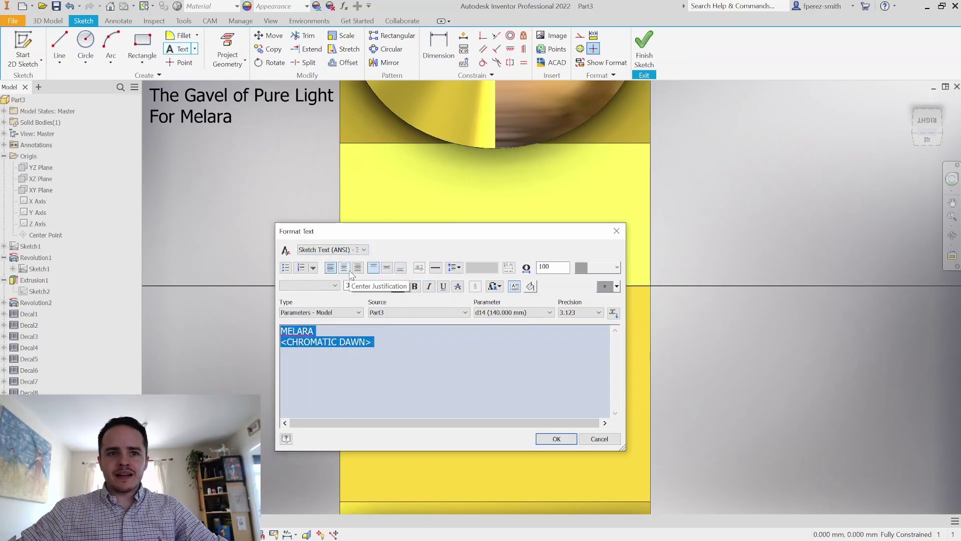